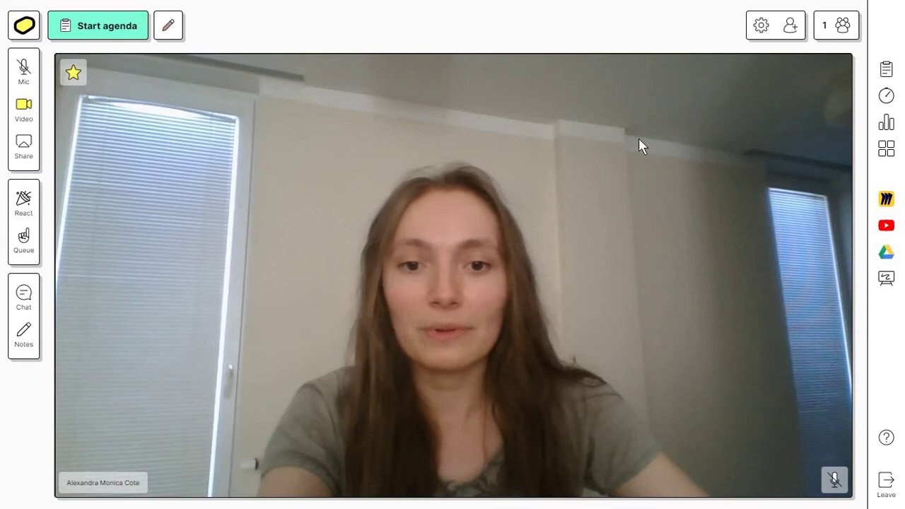
# Step: Look over the camera and microphone options
pyautogui.click(30, 119)
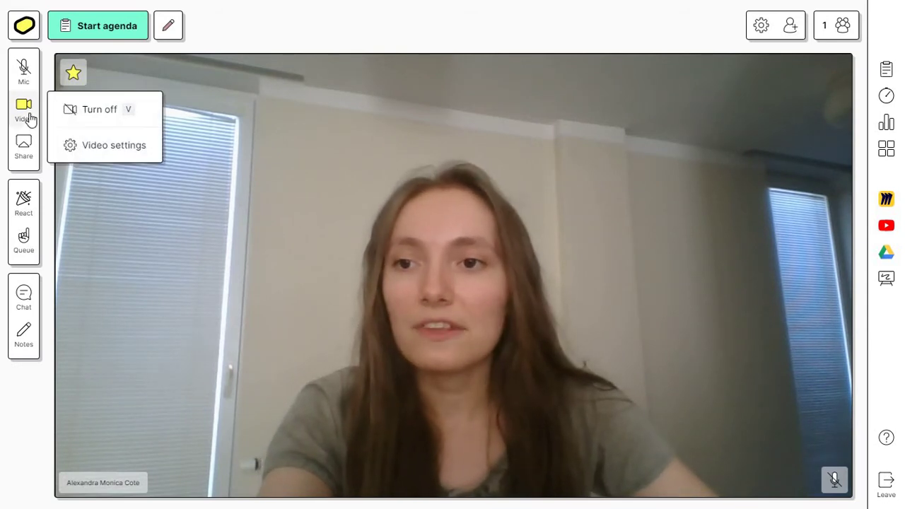
pyautogui.click(22, 74)
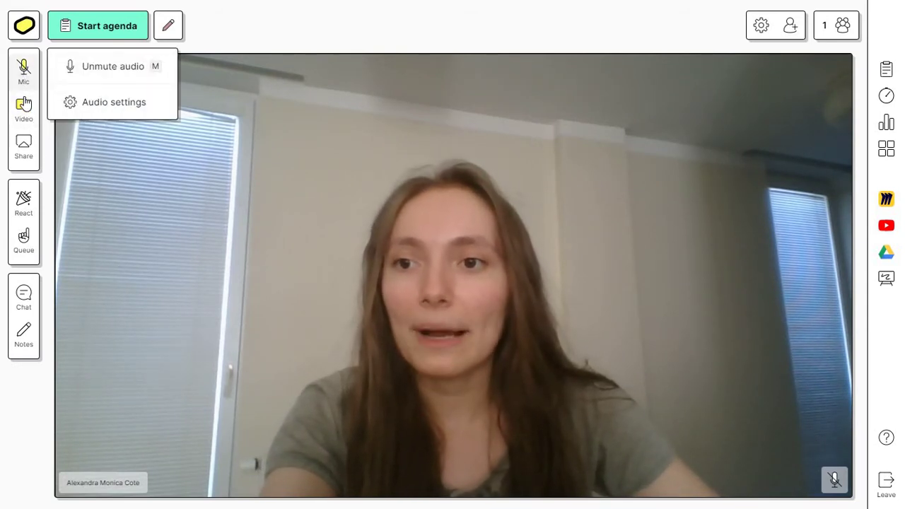
pyautogui.moveTo(24, 104)
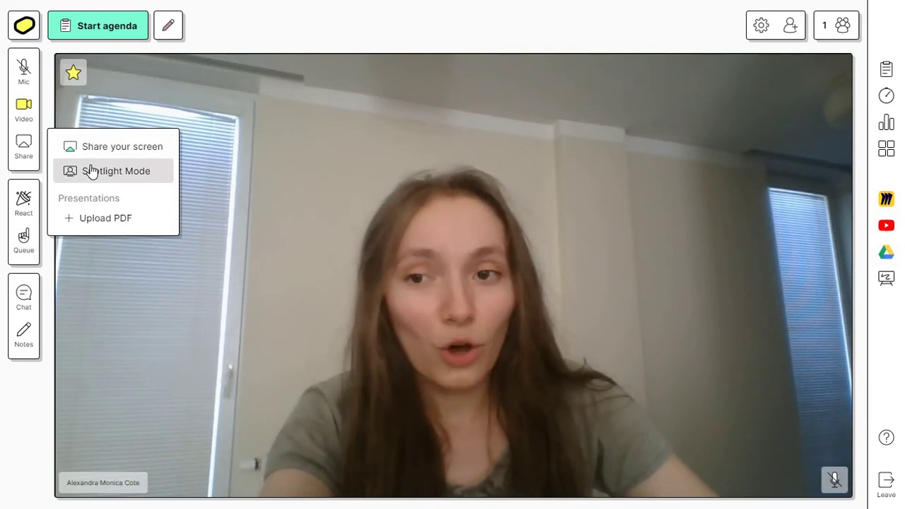
# Step: Put yourself in the spotlight, then end it to restore the full video
pyautogui.click(152, 172)
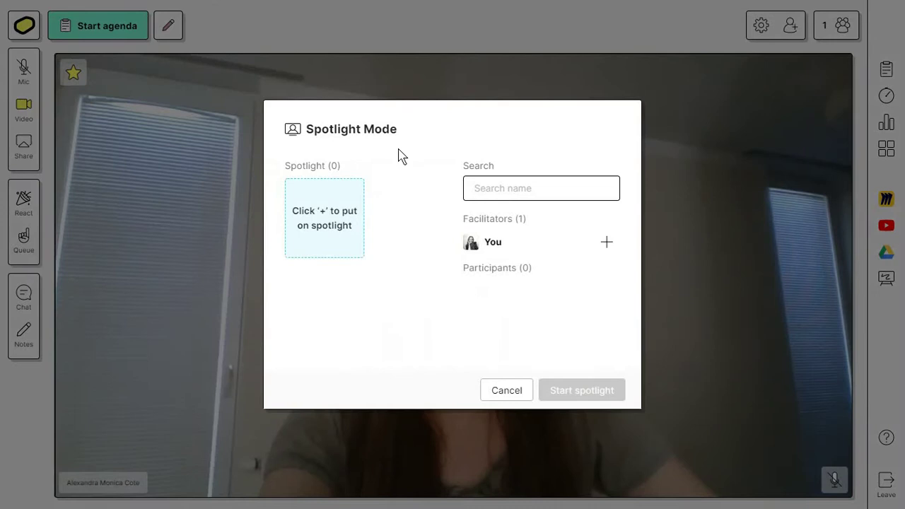
pyautogui.click(607, 241)
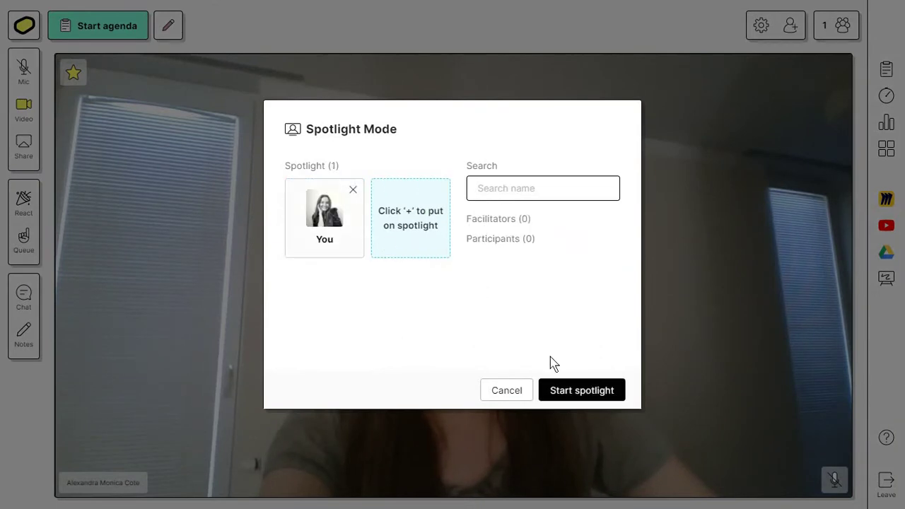
pyautogui.click(578, 396)
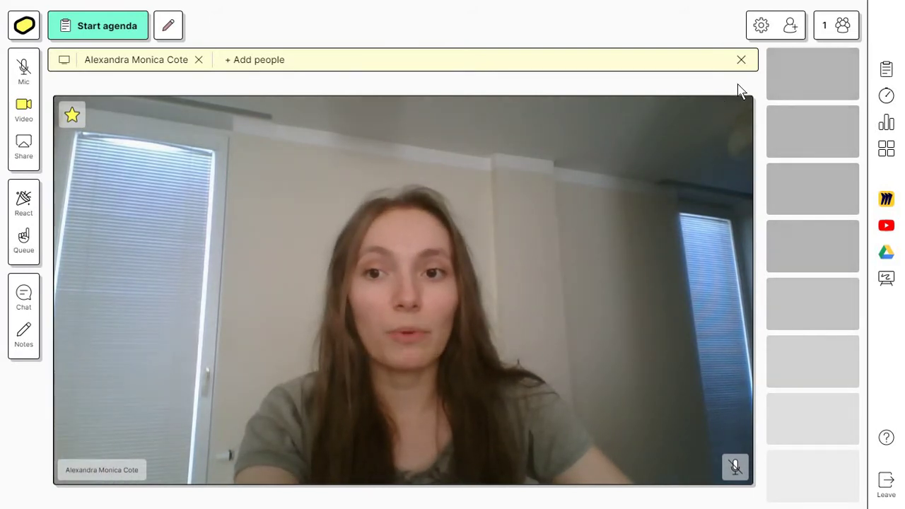
pyautogui.click(741, 60)
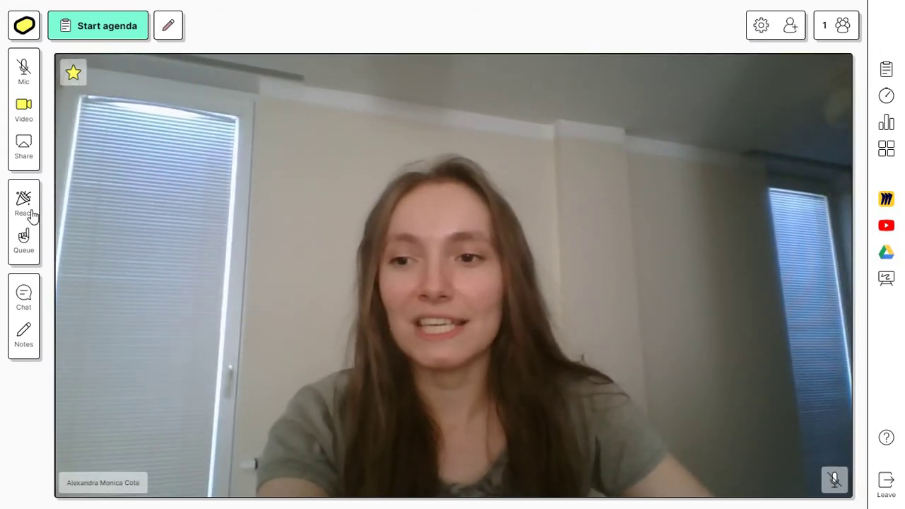
# Step: Send an I agree reaction
pyautogui.moveTo(23, 241)
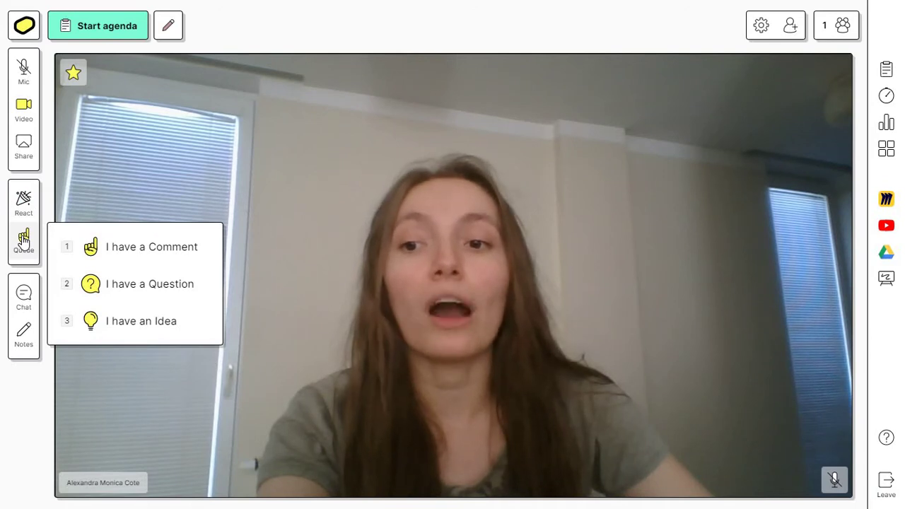
pyautogui.moveTo(23, 214)
pyautogui.click(126, 239)
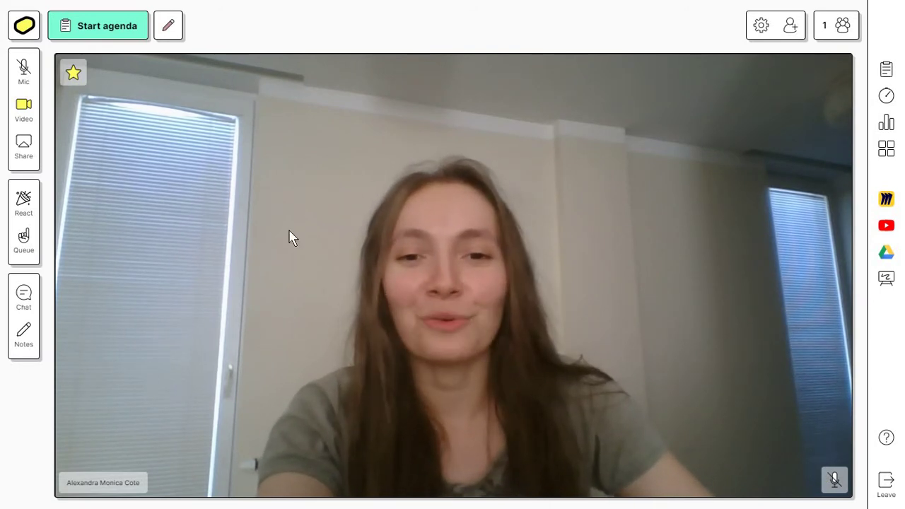
# Step: Turn soundboard sounds off for everyone and play the Crickets sound
pyautogui.moveTo(27, 202)
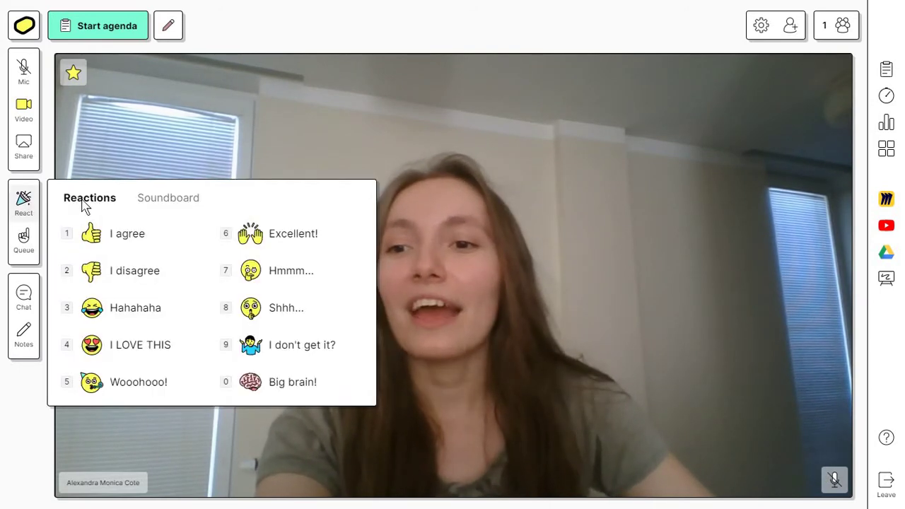
pyautogui.click(154, 200)
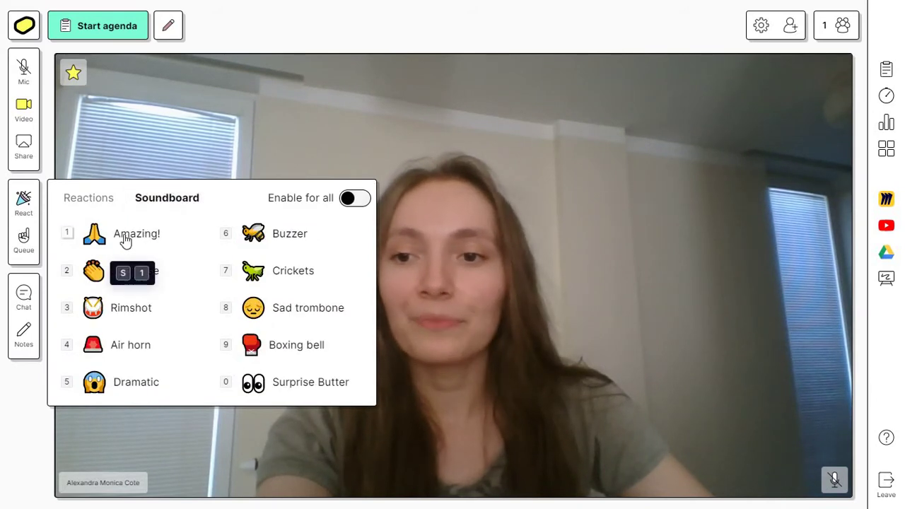
pyautogui.click(106, 311)
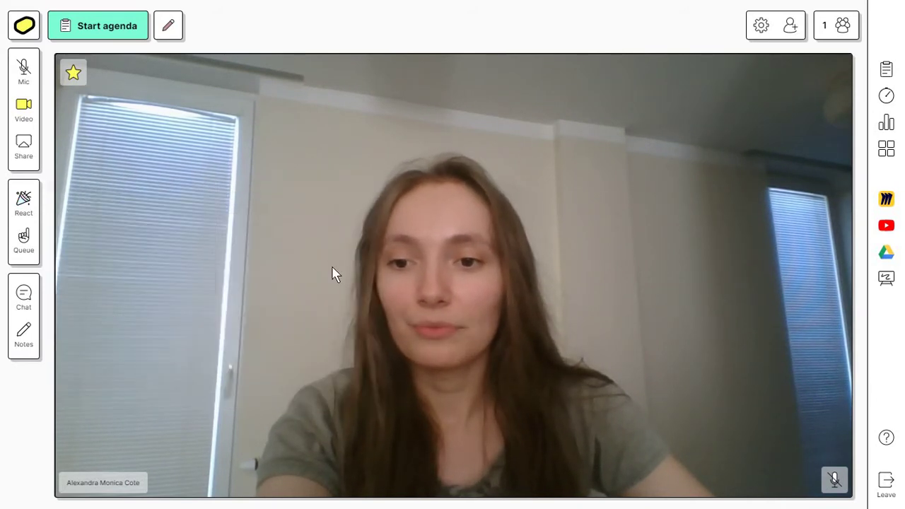
pyautogui.click(28, 203)
pyautogui.click(162, 204)
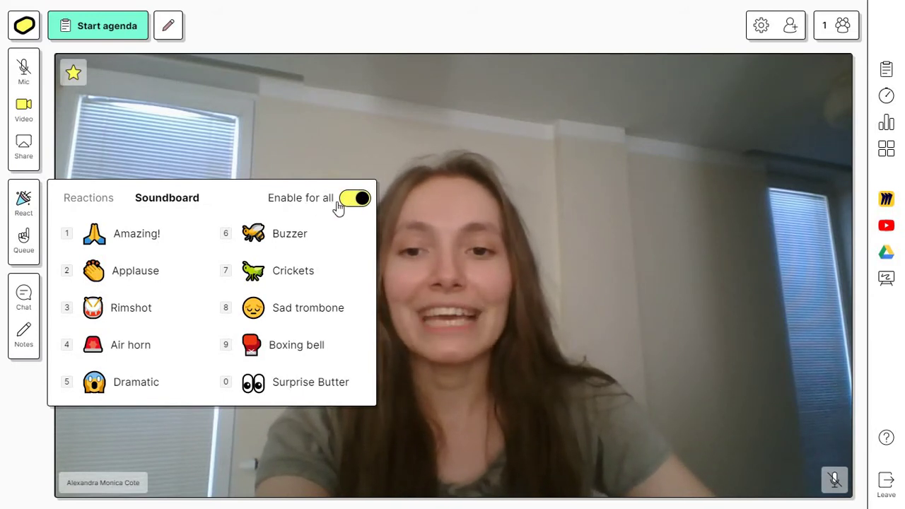
pyautogui.click(347, 204)
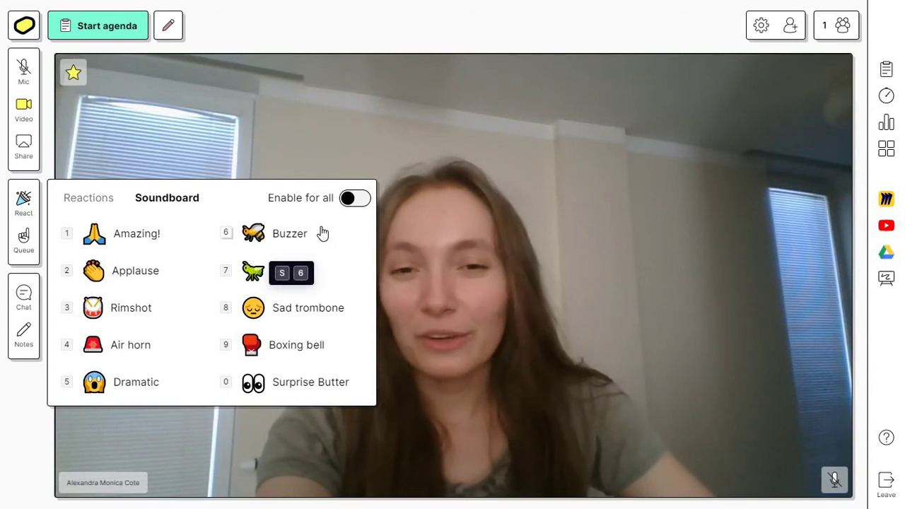
pyautogui.click(266, 276)
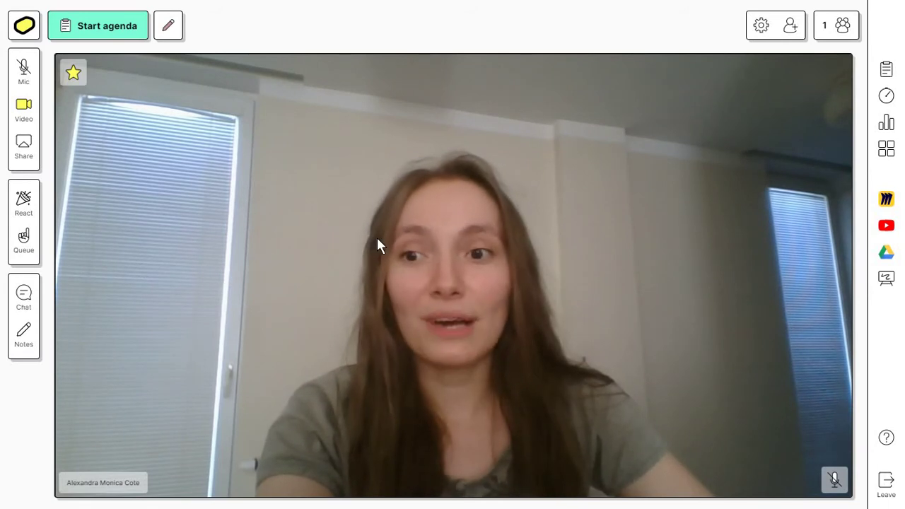
# Step: Queue a comment, switch it to a Question with 2, then give the queued person the floor
pyautogui.click(31, 254)
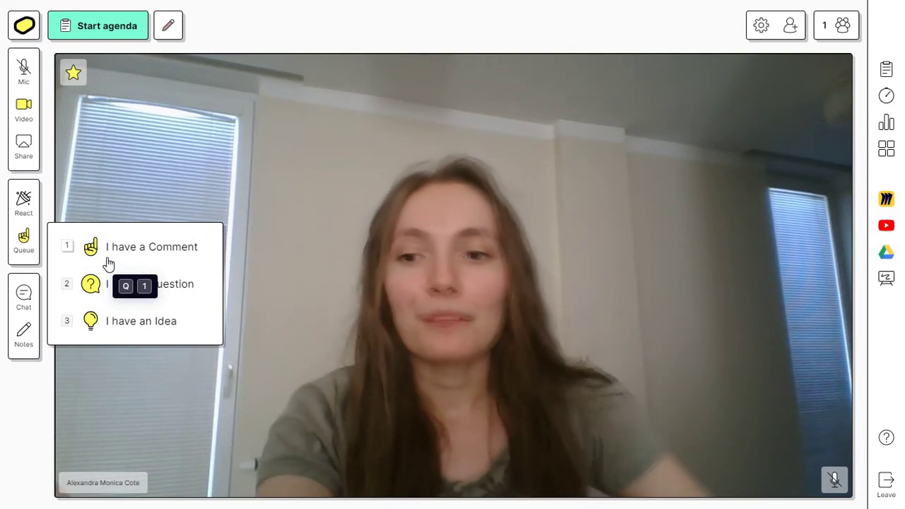
pyautogui.click(138, 253)
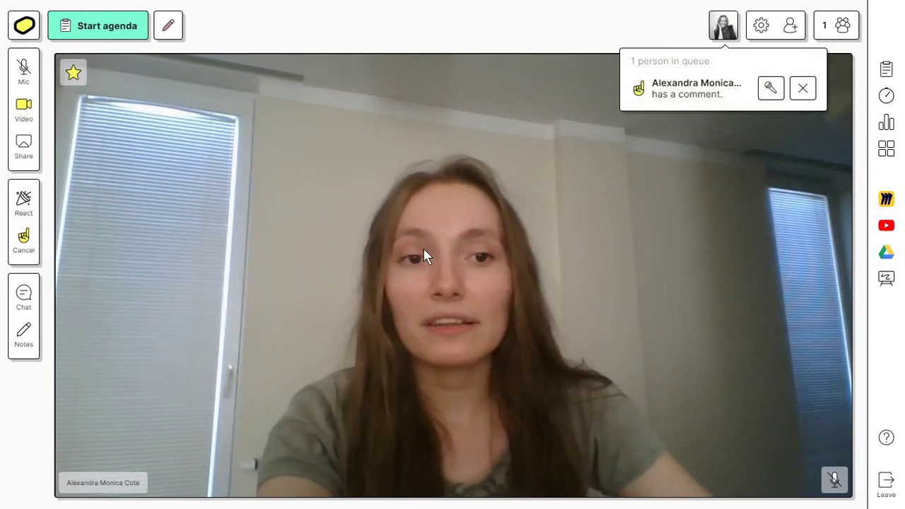
pyautogui.press('2')
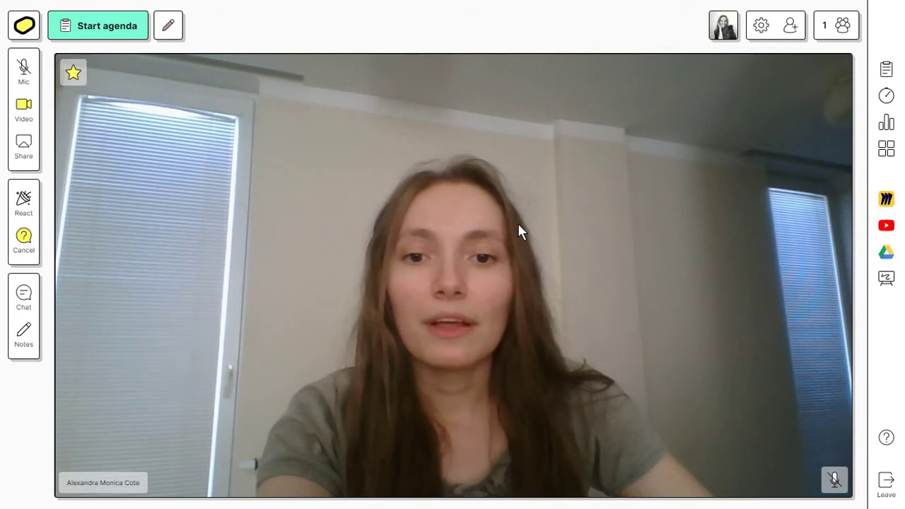
pyautogui.click(724, 32)
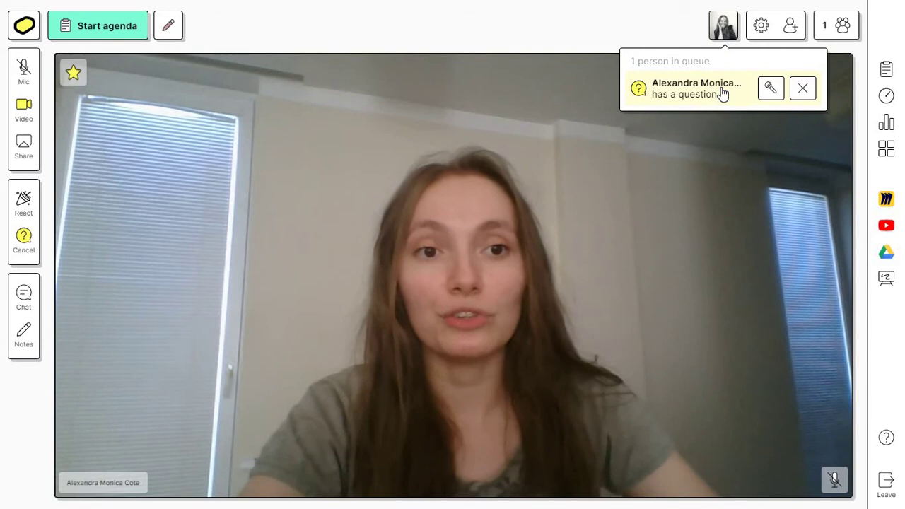
pyautogui.click(770, 89)
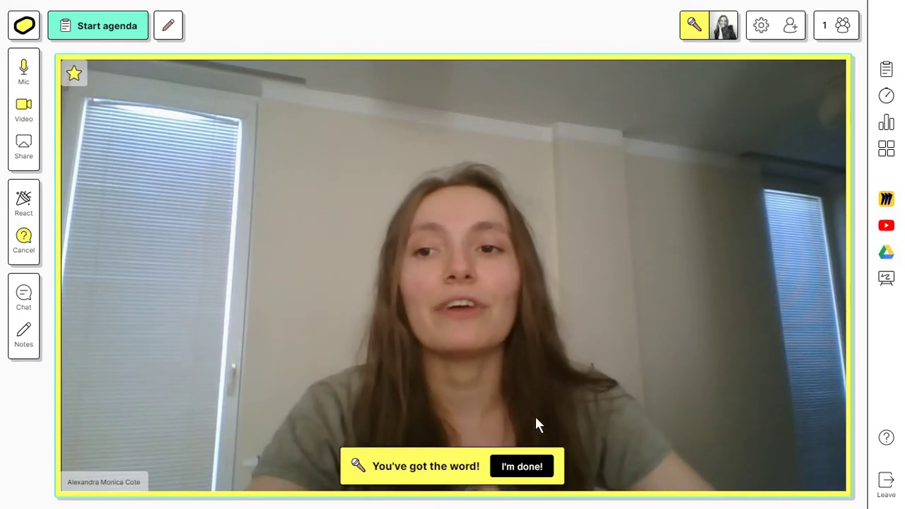
# Step: Release the floor with I'm done! and rejoin the queue with an idea
pyautogui.click(522, 467)
pyautogui.moveTo(34, 244)
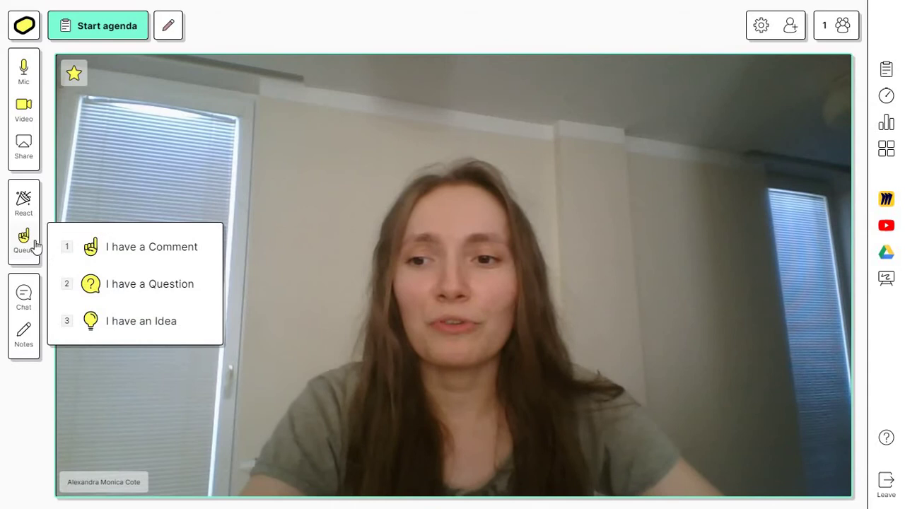
pyautogui.click(116, 325)
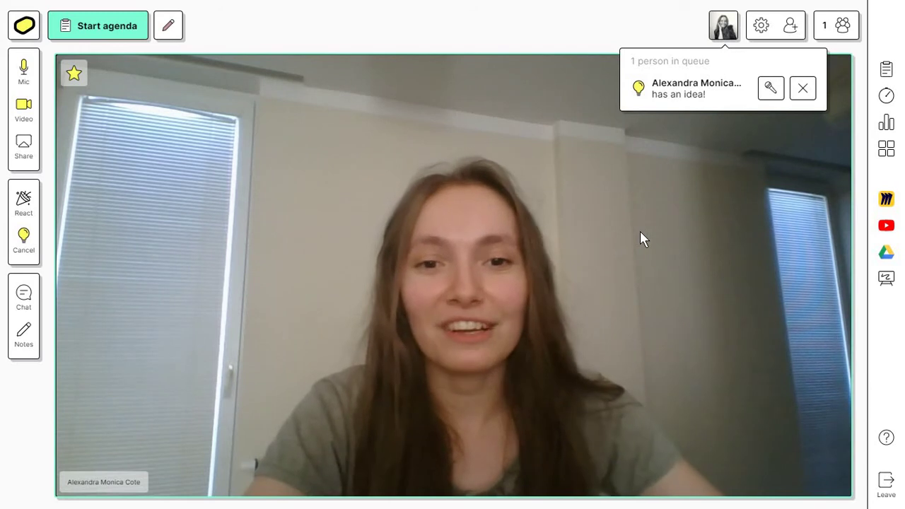
# Step: Withdraw the queued idea and send 'hghgh' in the room chat
pyautogui.click(23, 241)
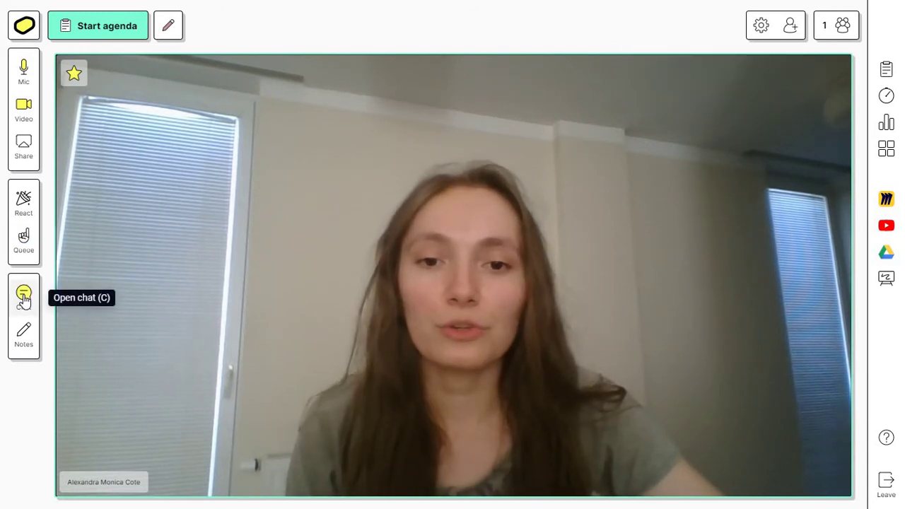
pyautogui.click(24, 296)
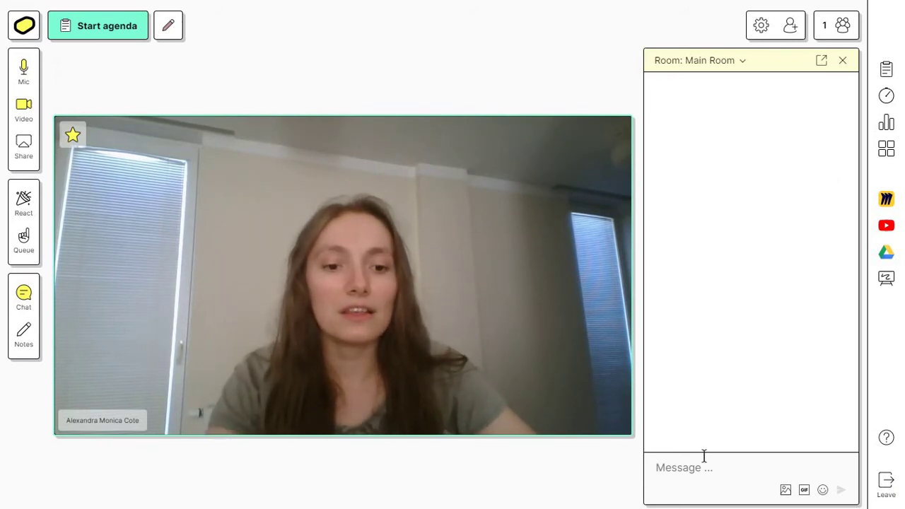
pyautogui.write('hghgh')
pyautogui.press('Return')
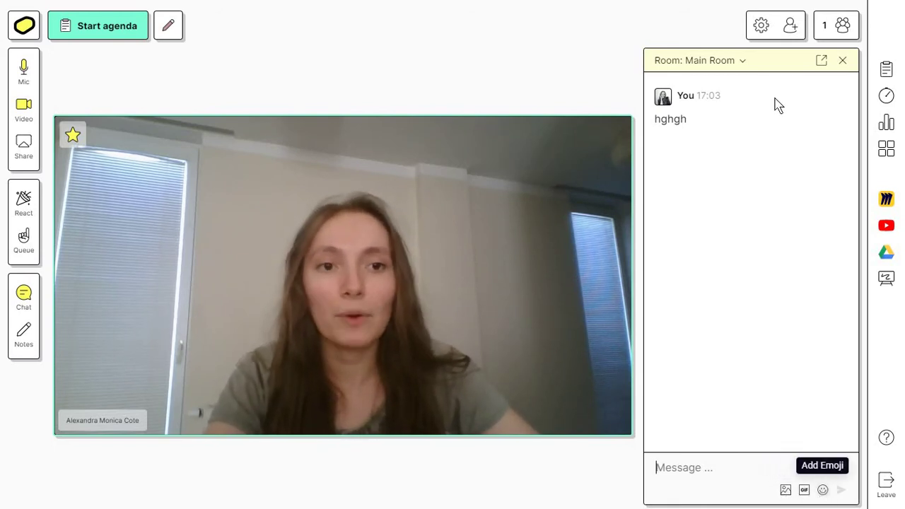
# Step: Switch the chat to the Facilitators Only channel, then open the private notes
pyautogui.click(738, 64)
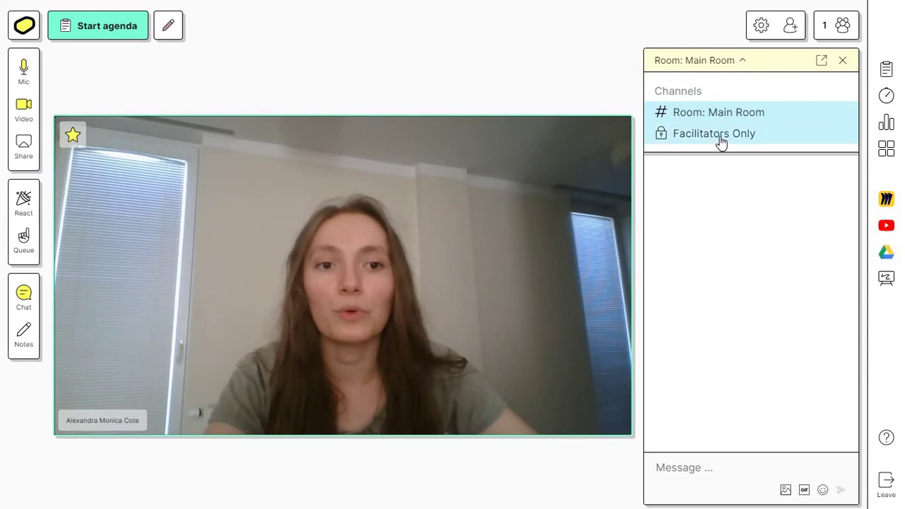
pyautogui.click(702, 138)
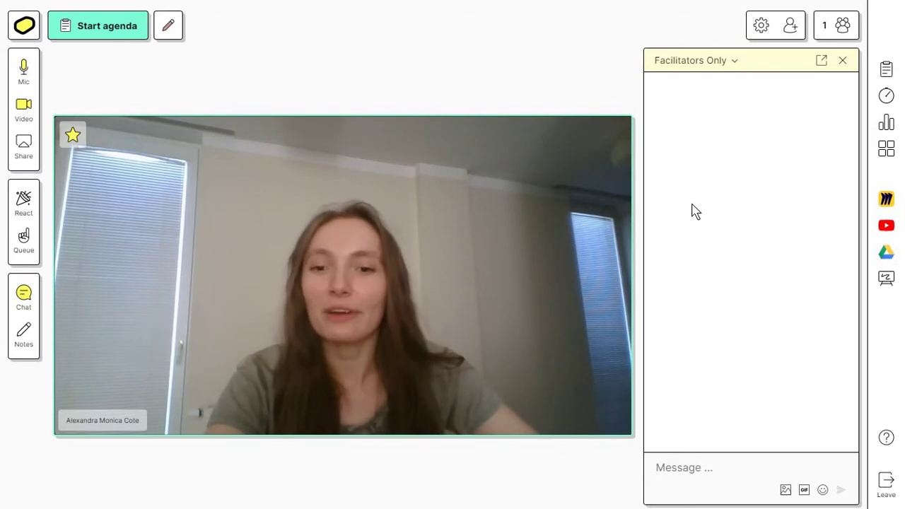
pyautogui.click(21, 343)
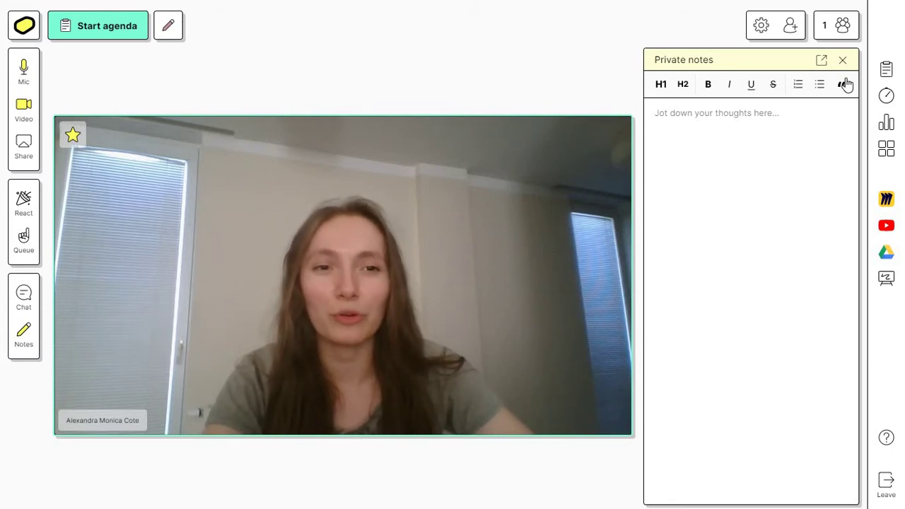
# Step: Close the notes, scroll through the Video settings, and close the Settings dialog
pyautogui.click(843, 59)
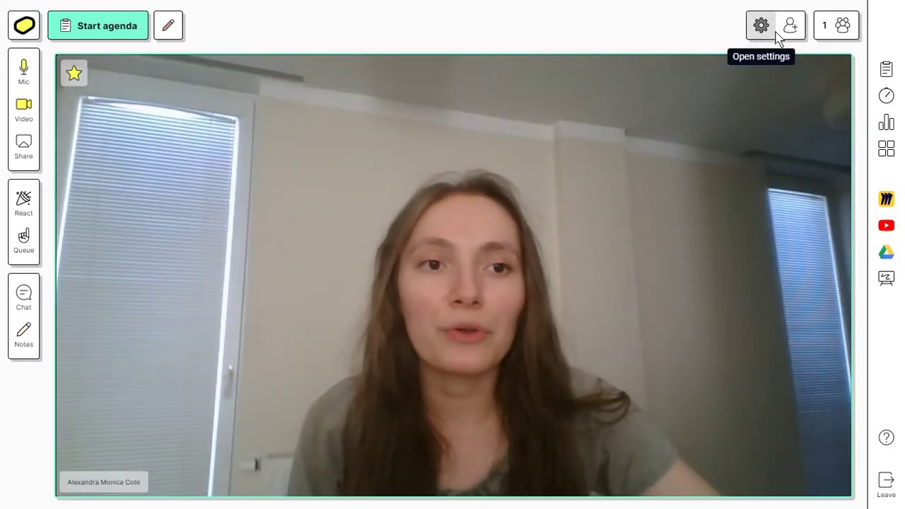
pyautogui.click(776, 36)
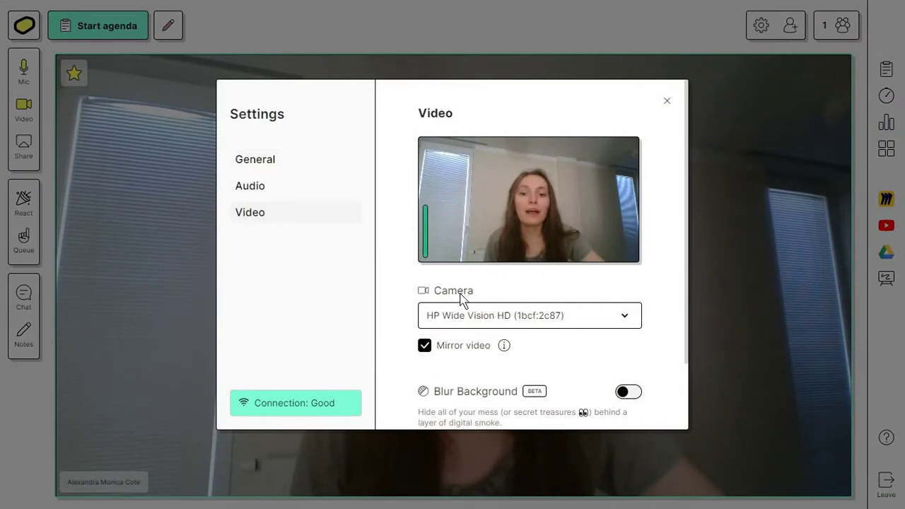
pyautogui.scroll(-1, 464, 300)
pyautogui.scroll(1, 464, 301)
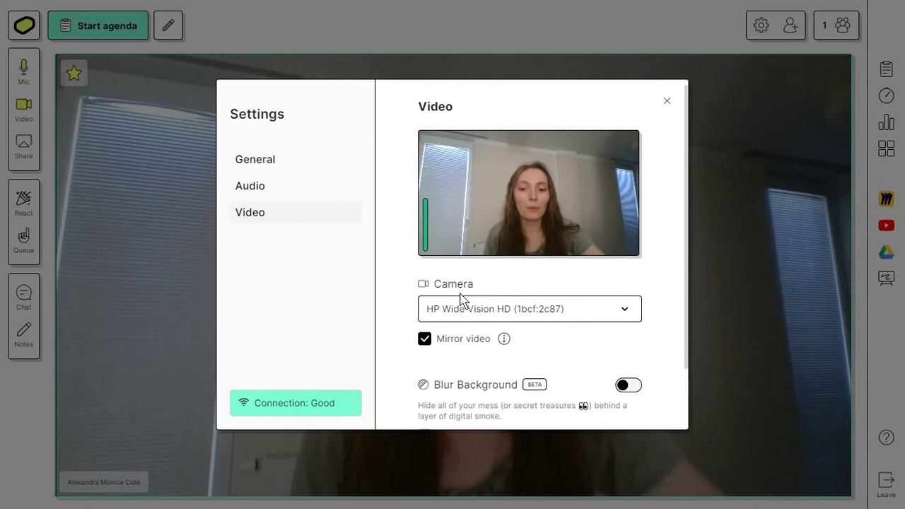
pyautogui.click(667, 103)
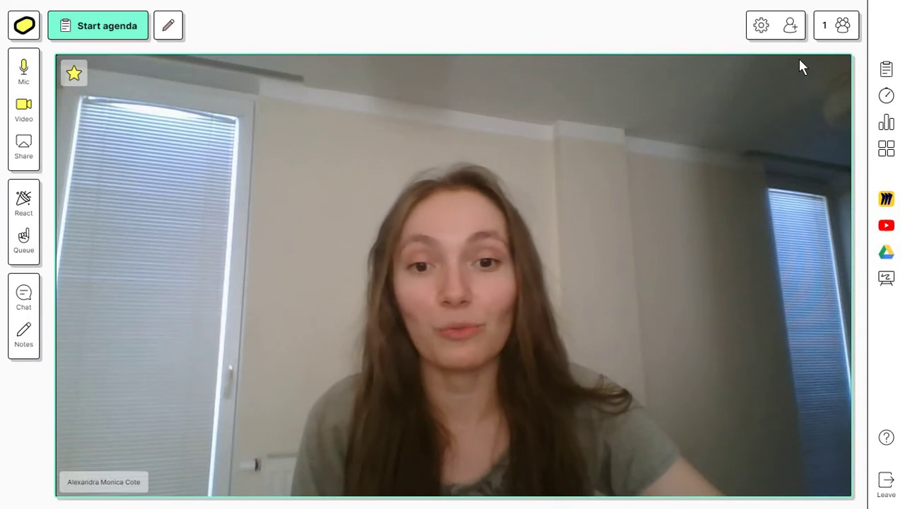
pyautogui.click(823, 32)
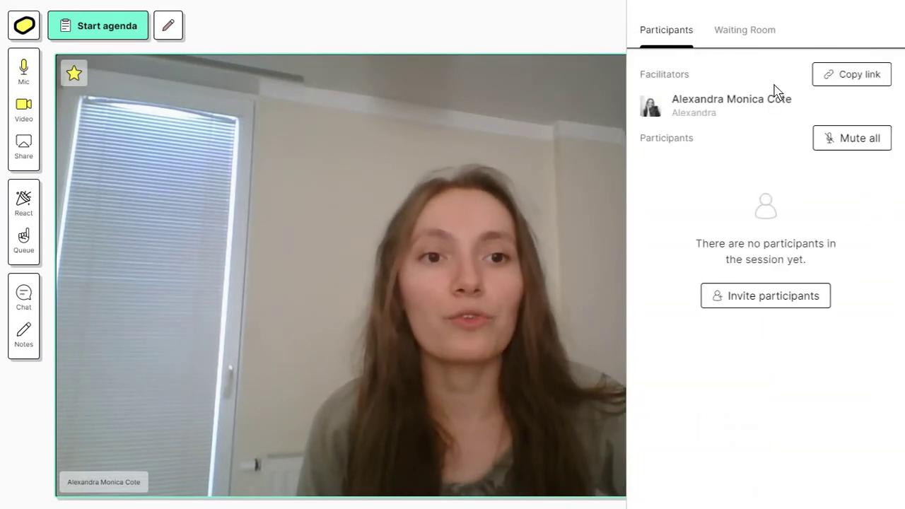
pyautogui.click(733, 34)
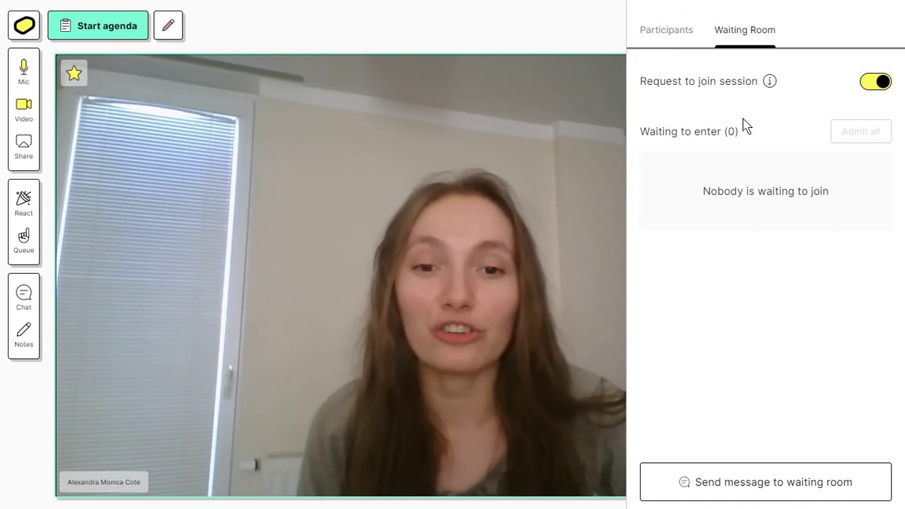
pyautogui.click(575, 162)
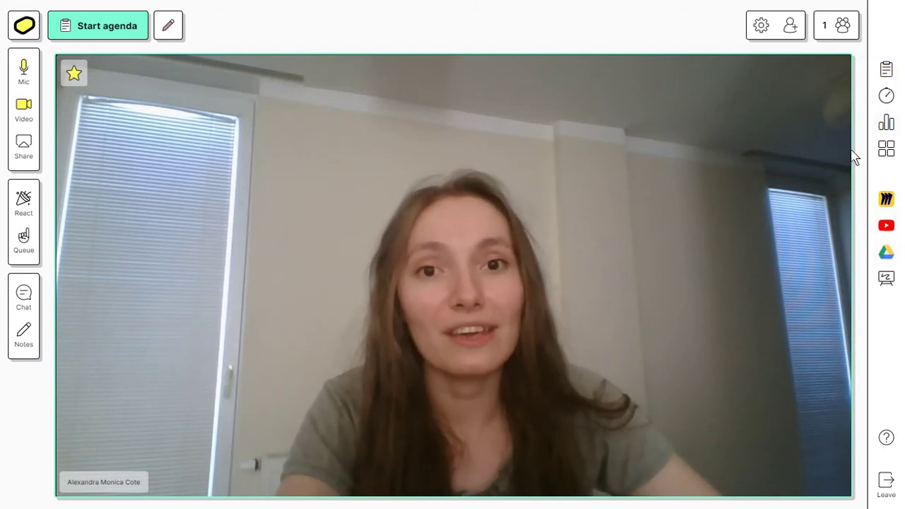
# Step: Add a 5-minute 'Content Marketing' agenda item and save it
pyautogui.click(889, 72)
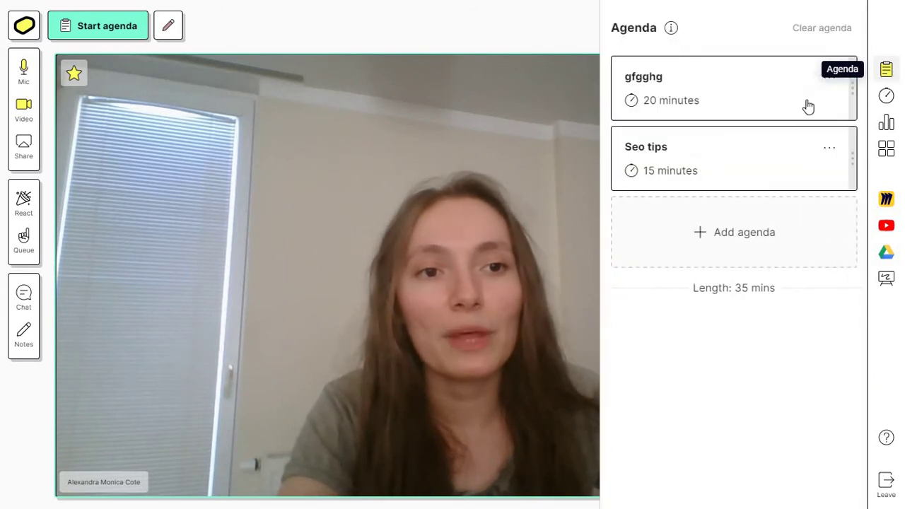
pyautogui.click(739, 233)
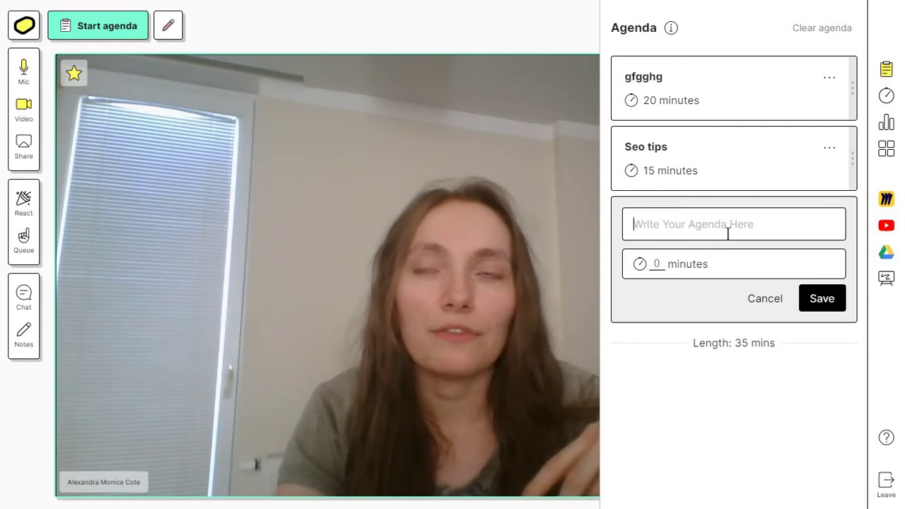
pyautogui.write('Co')
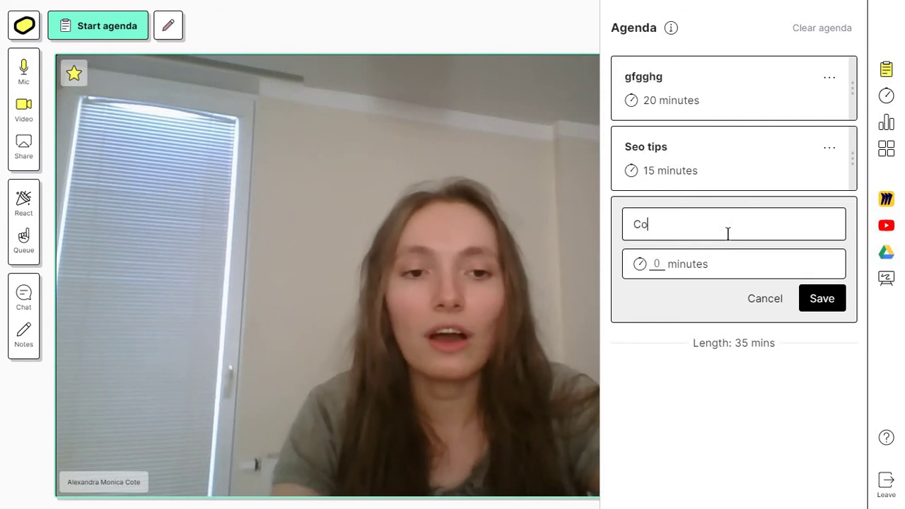
pyautogui.write('ntent Marketing')
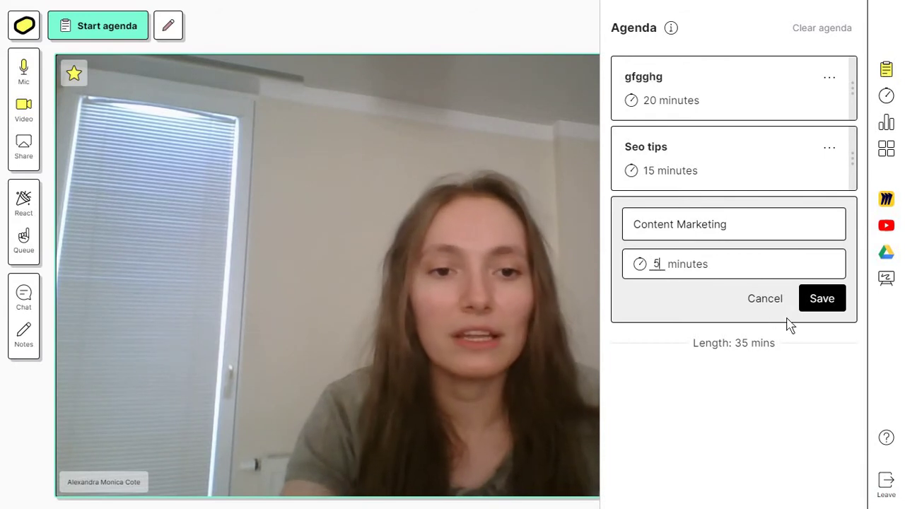
pyautogui.click(818, 305)
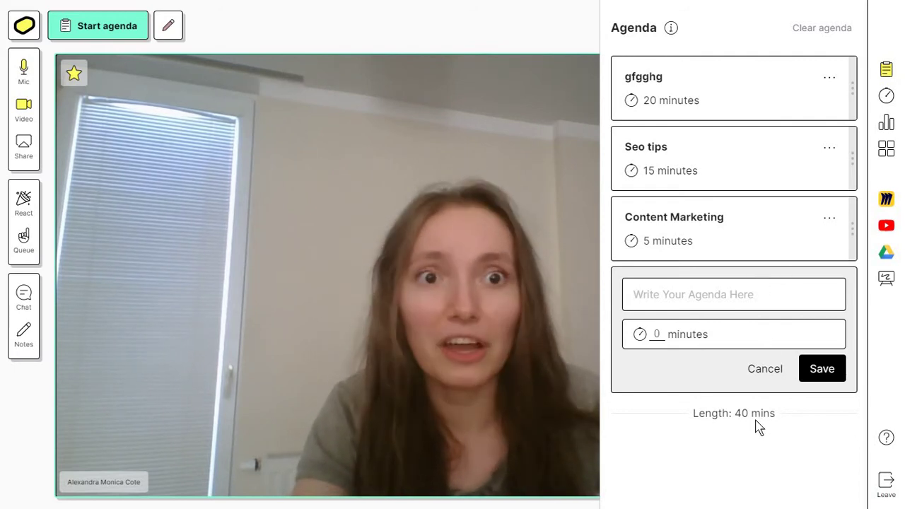
# Step: Close the agenda and open the Timers panel instead
pyautogui.click(886, 68)
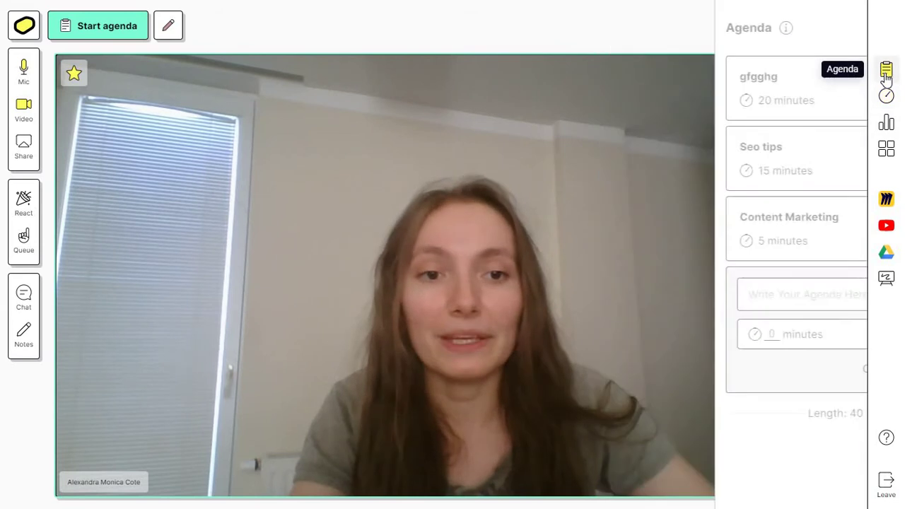
pyautogui.click(885, 98)
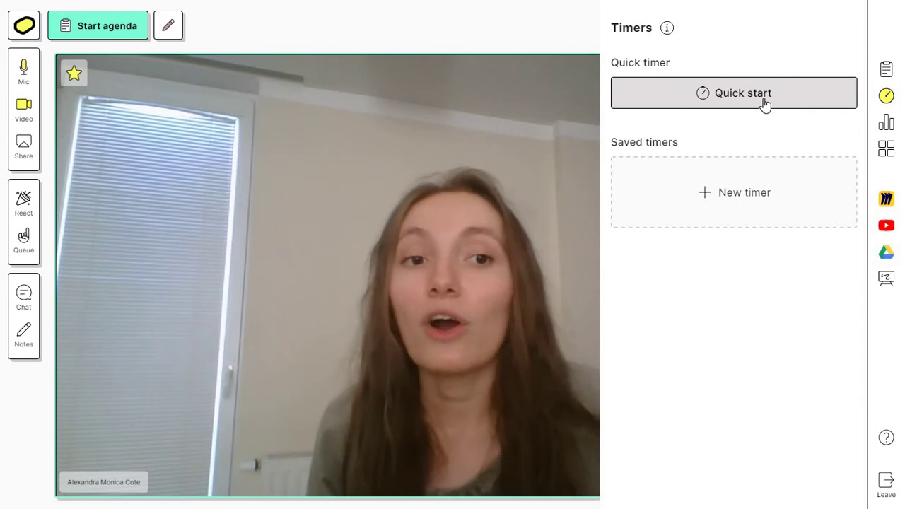
# Step: Set up a 5-minute quick timer with the prompt 'Brainstorming'
pyautogui.click(767, 105)
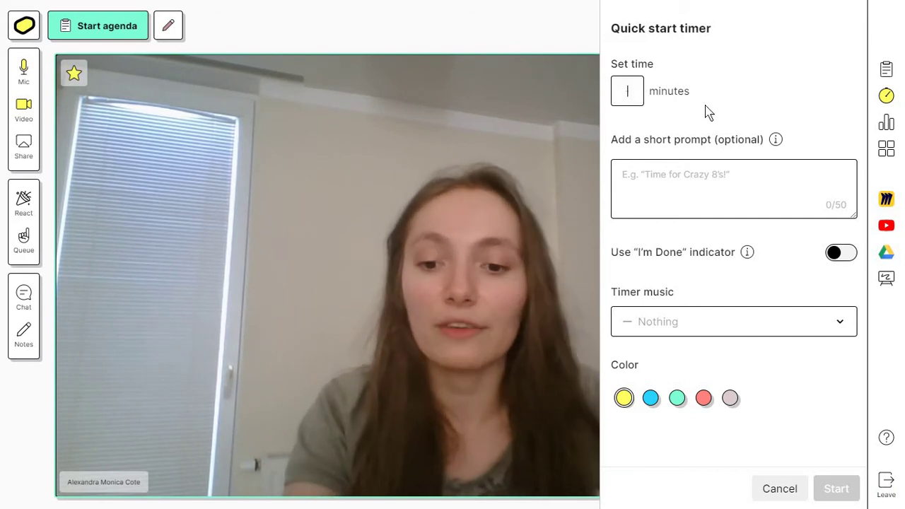
pyautogui.write('5')
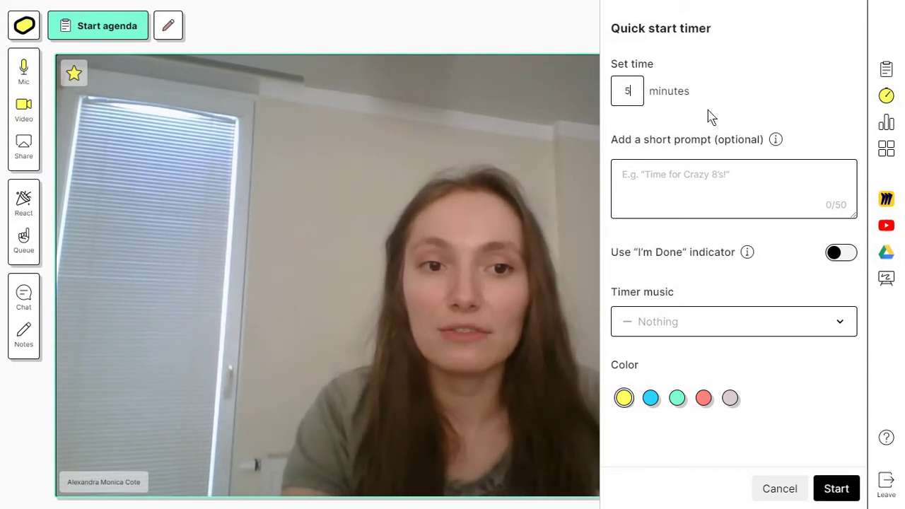
pyautogui.click(701, 174)
pyautogui.write('T')
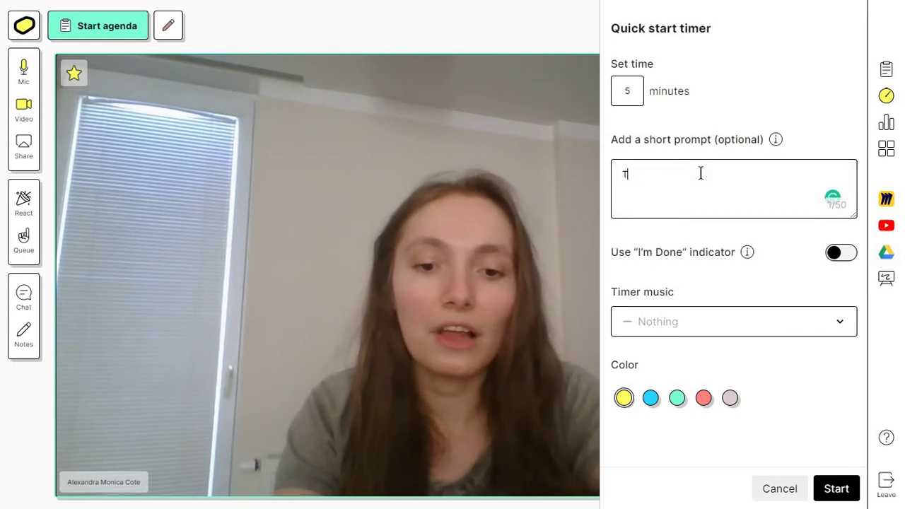
pyautogui.press('BackSpace')
pyautogui.write('Br')
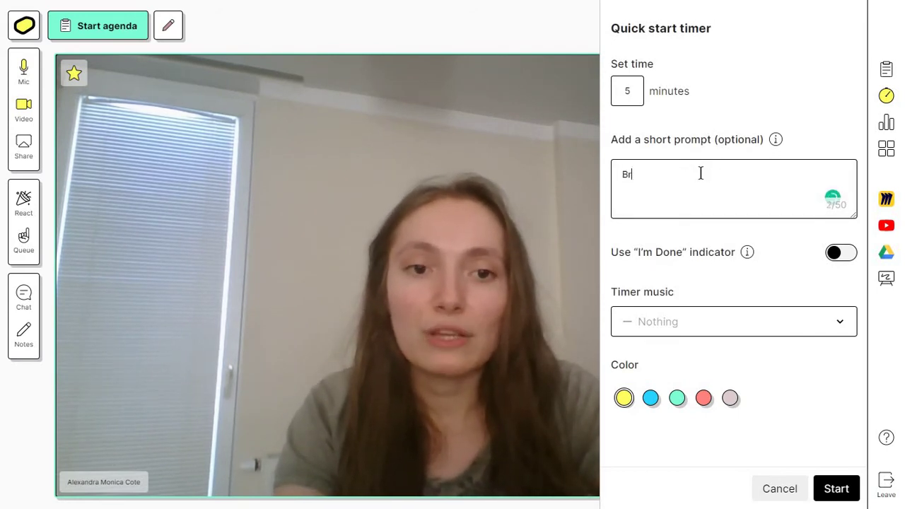
pyautogui.write('ainstorming')
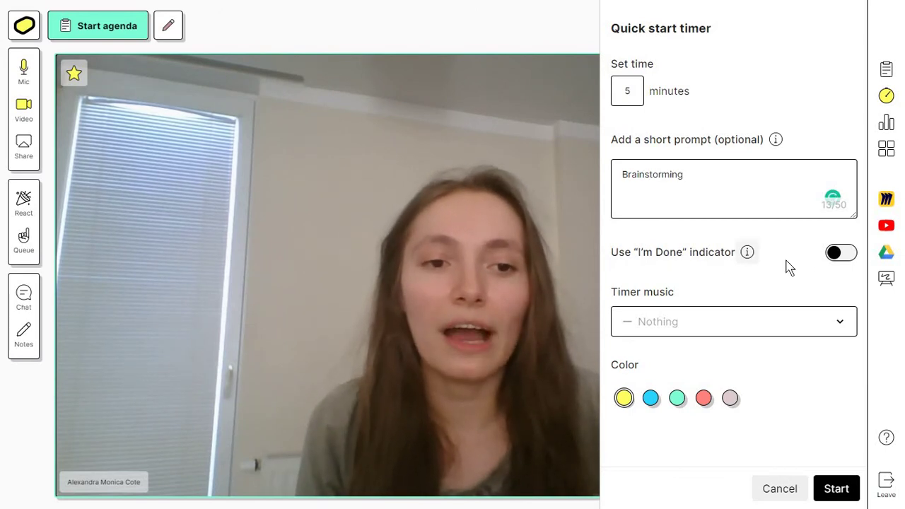
# Step: Enable I'm Done, pick Butter Elevator Classic 2 music and light blue, then start it
pyautogui.click(835, 256)
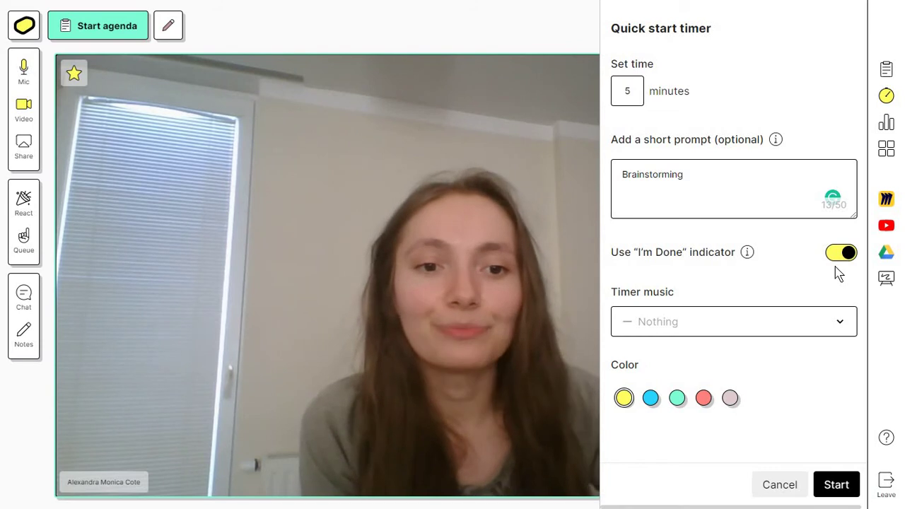
pyautogui.click(783, 334)
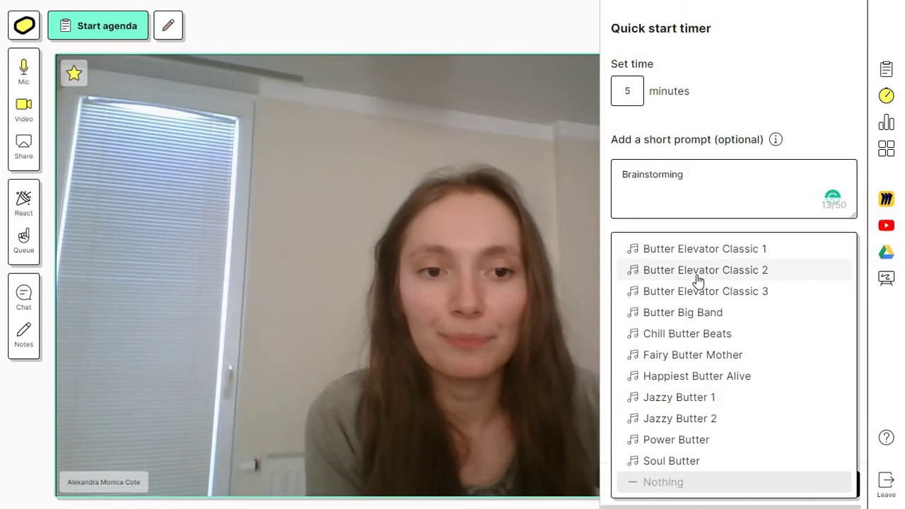
pyautogui.click(697, 275)
pyautogui.click(651, 400)
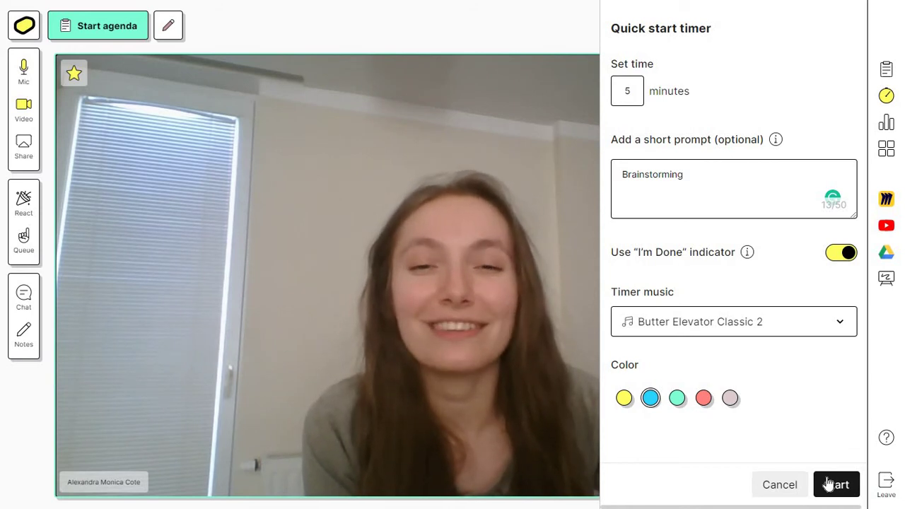
pyautogui.click(829, 483)
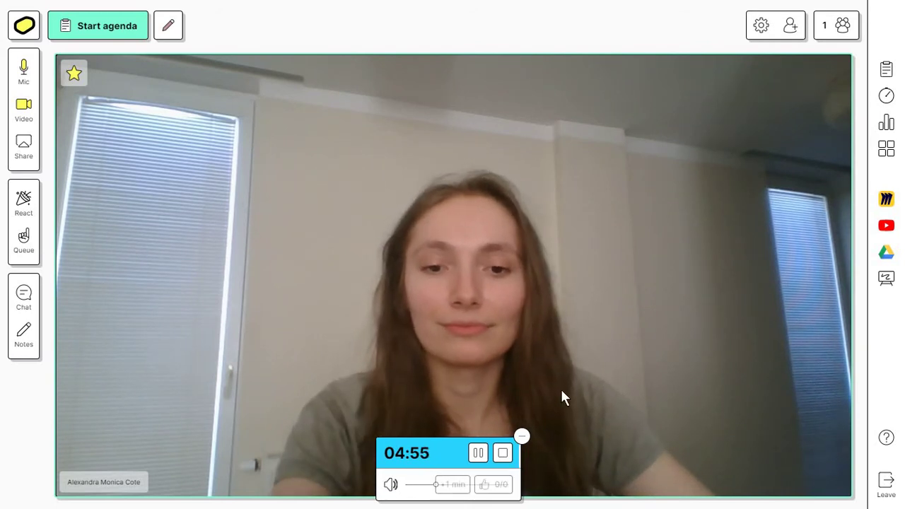
# Step: Pause the timer, add one minute, resume the countdown, then close the timer
pyautogui.press('XF86AudioLowerVolume')
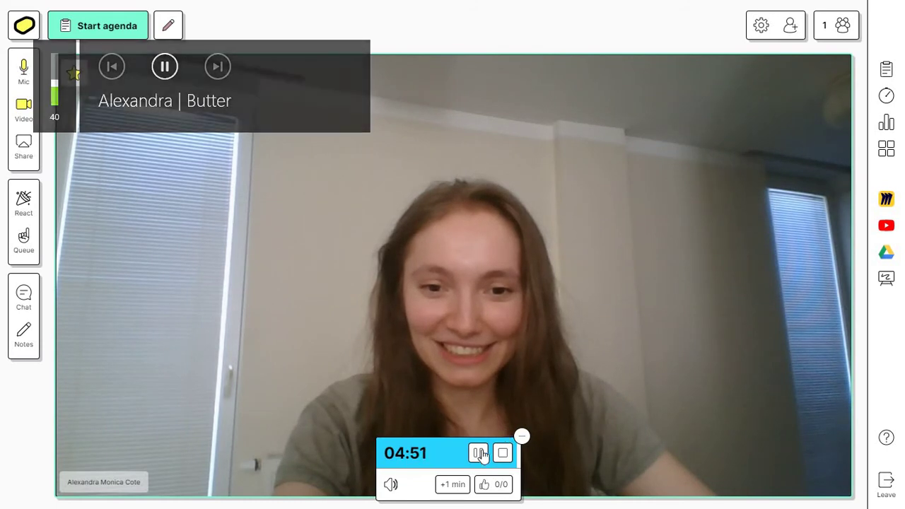
pyautogui.click(478, 453)
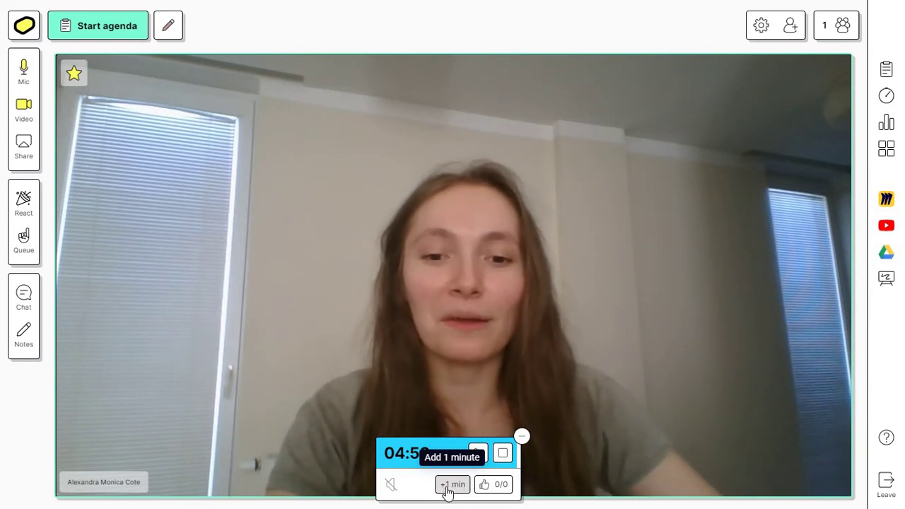
pyautogui.click(464, 485)
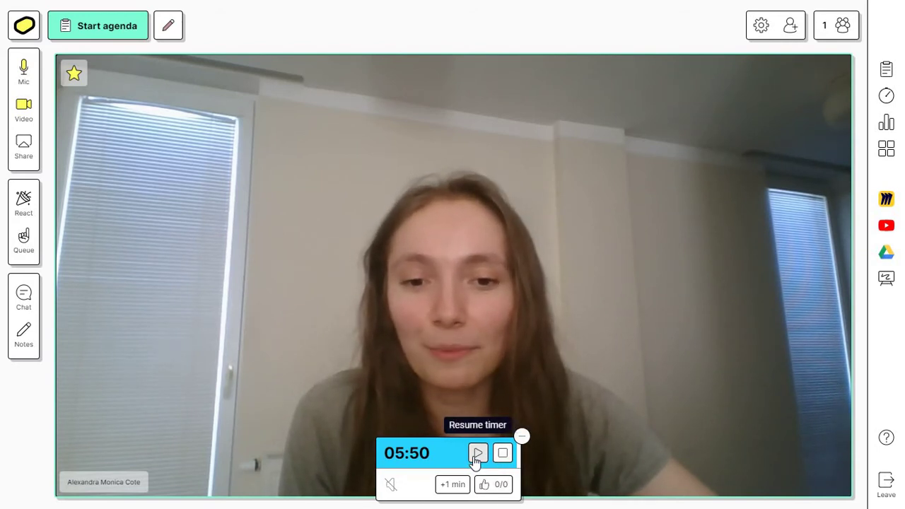
pyautogui.click(477, 456)
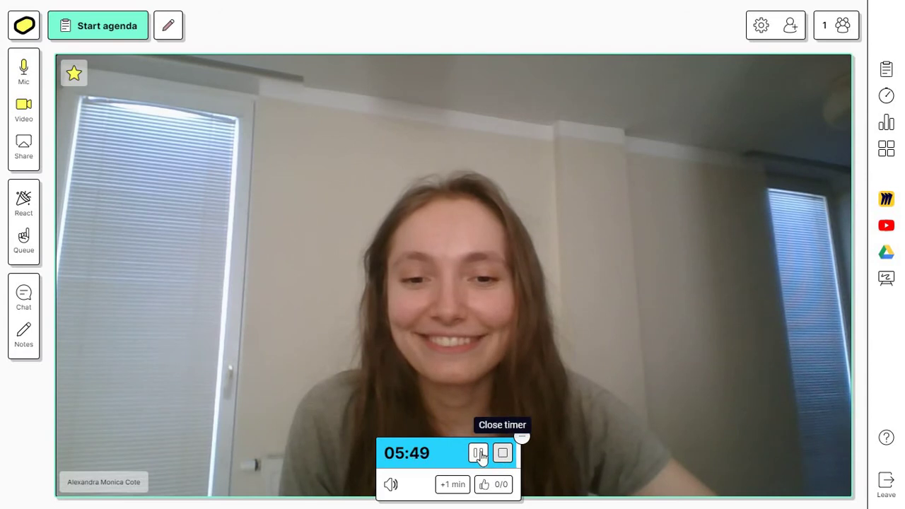
pyautogui.click(479, 455)
pyautogui.click(479, 455)
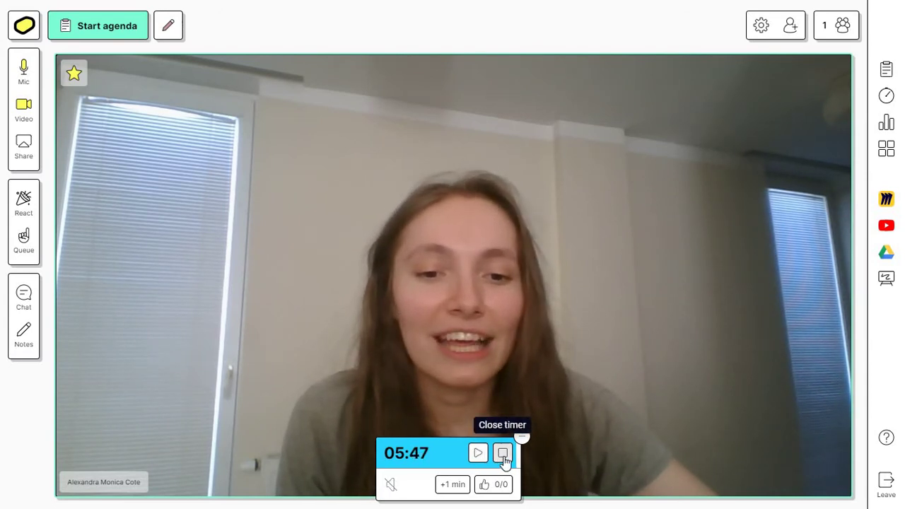
pyautogui.click(503, 454)
# Step: Create an open-ended poll asking 'What do you want to talk about next?'
pyautogui.click(886, 122)
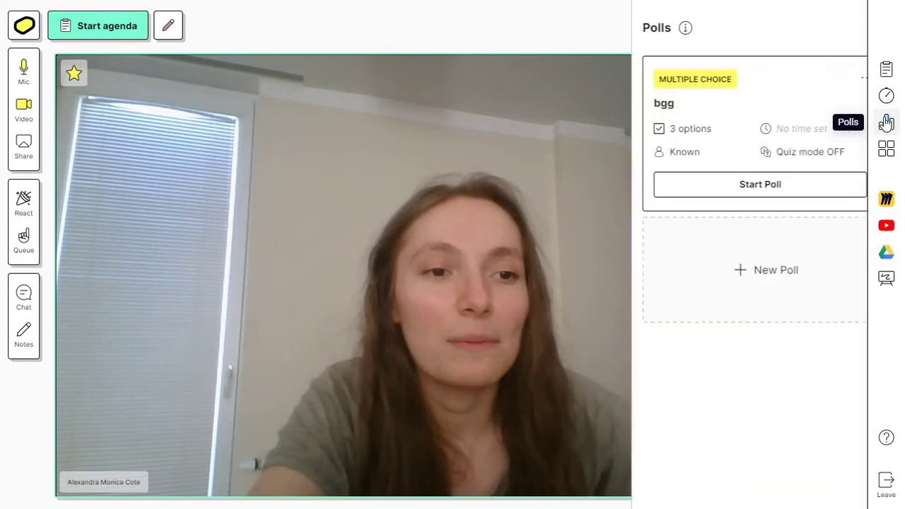
pyautogui.click(736, 273)
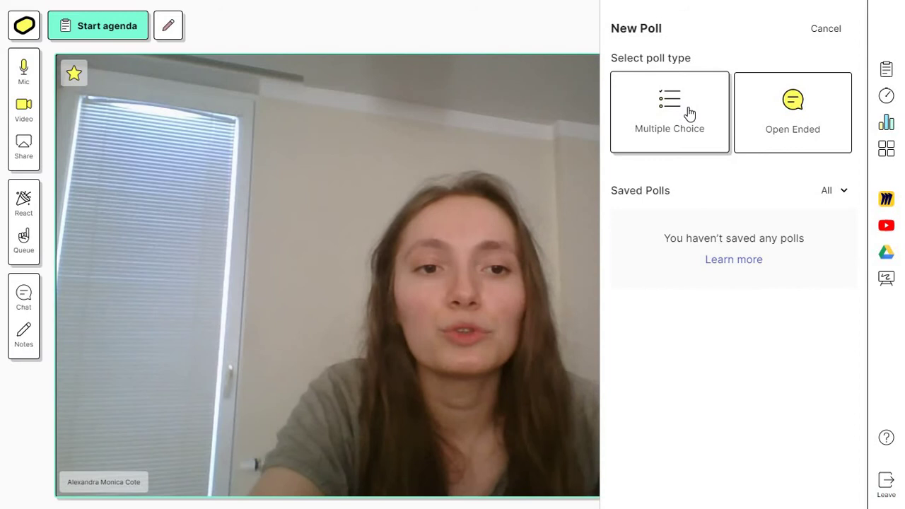
pyautogui.click(797, 124)
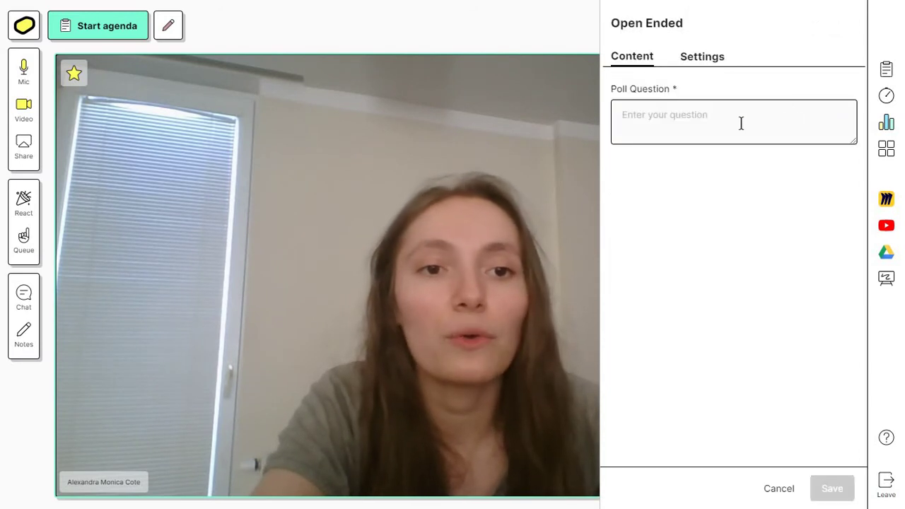
pyautogui.click(742, 123)
pyautogui.write('W')
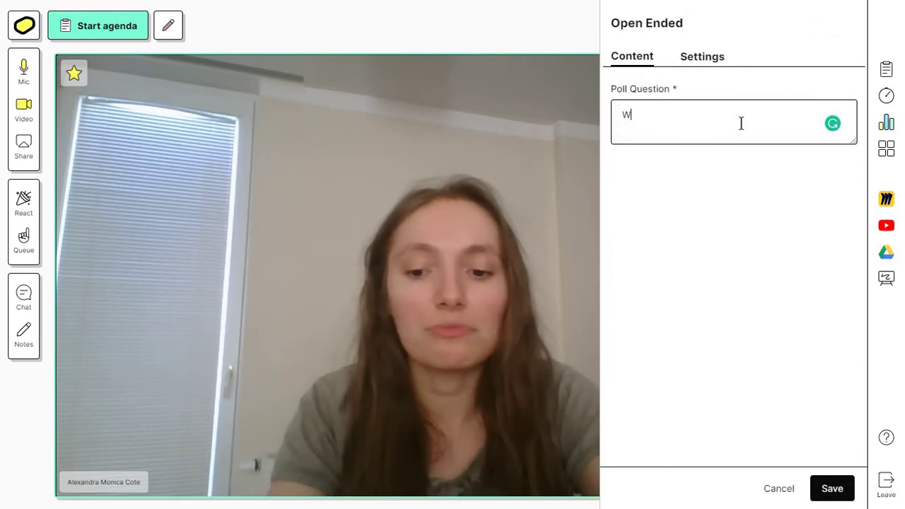
pyautogui.write('hat ')
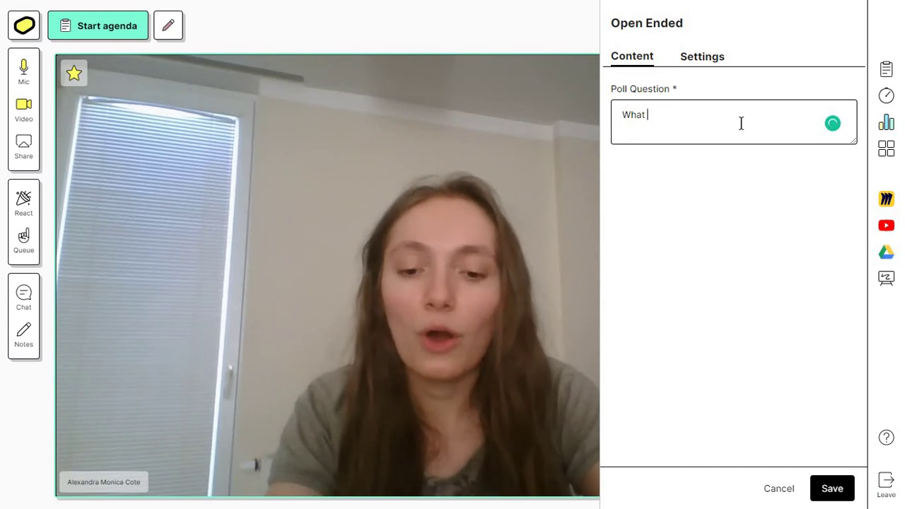
pyautogui.write('do you want to ta')
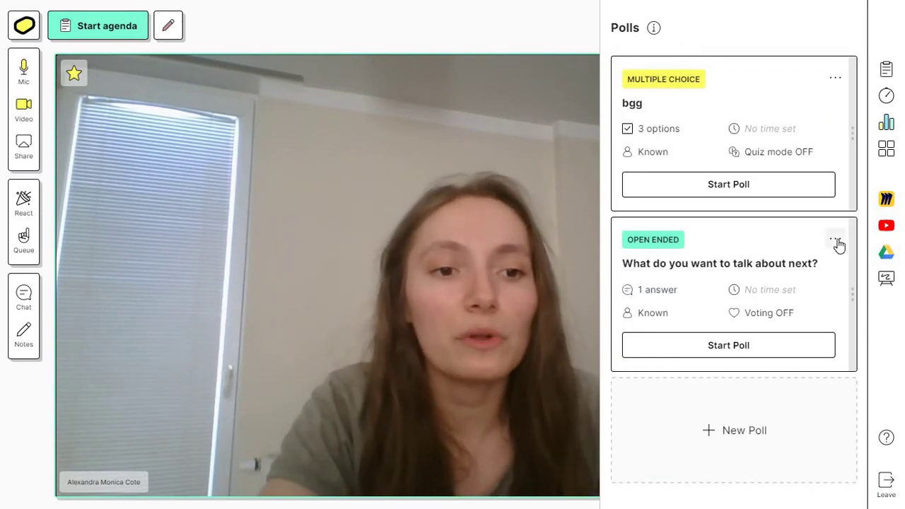
# Step: Edit the poll's settings to make answers anonymous and save the update
pyautogui.click(835, 240)
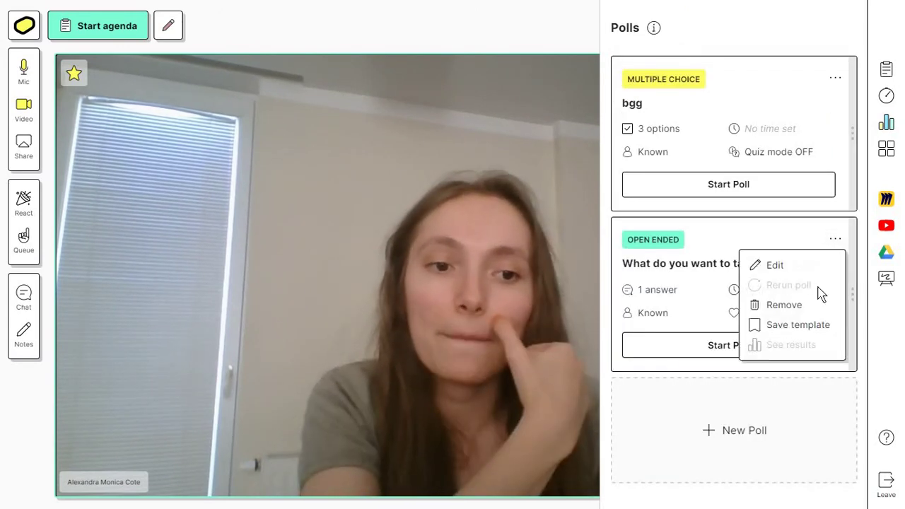
pyautogui.click(797, 264)
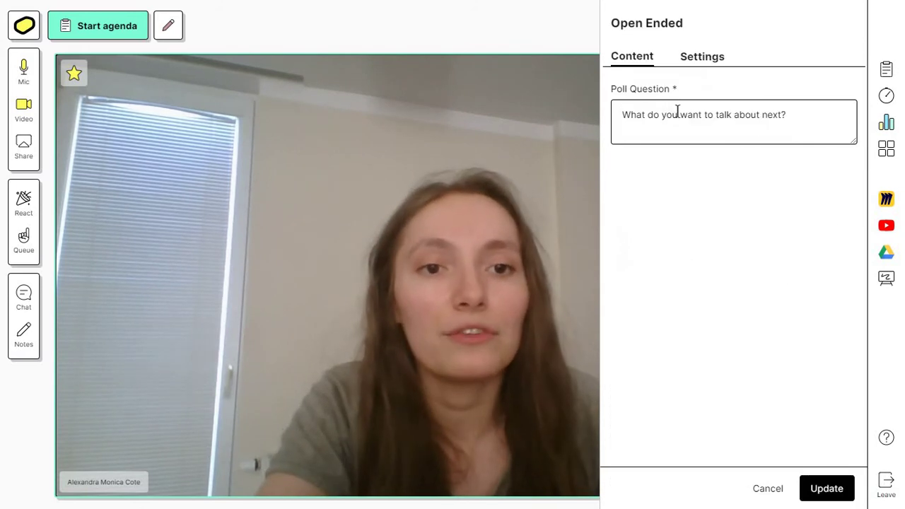
pyautogui.click(702, 62)
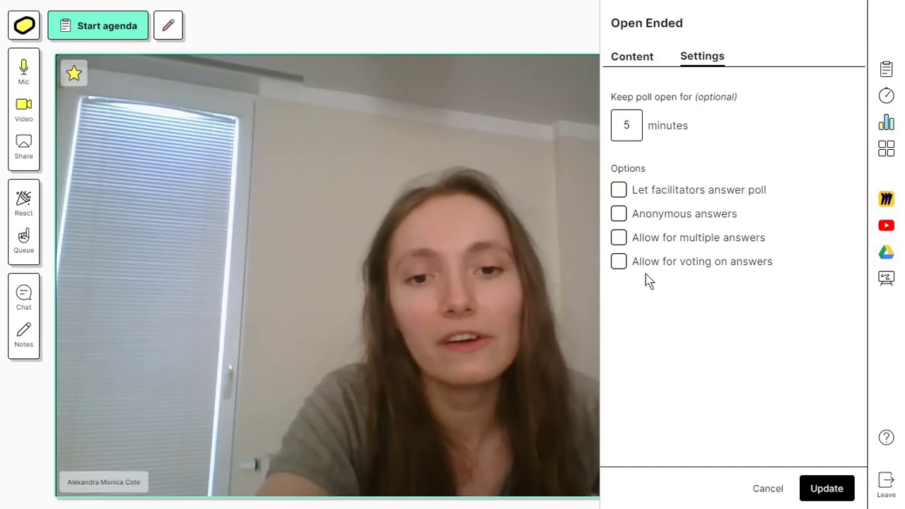
pyautogui.click(619, 215)
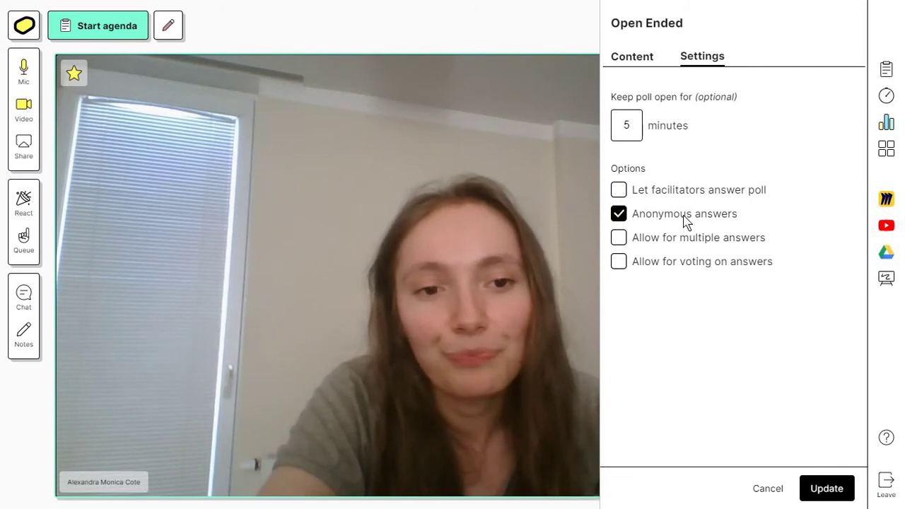
pyautogui.press('Return')
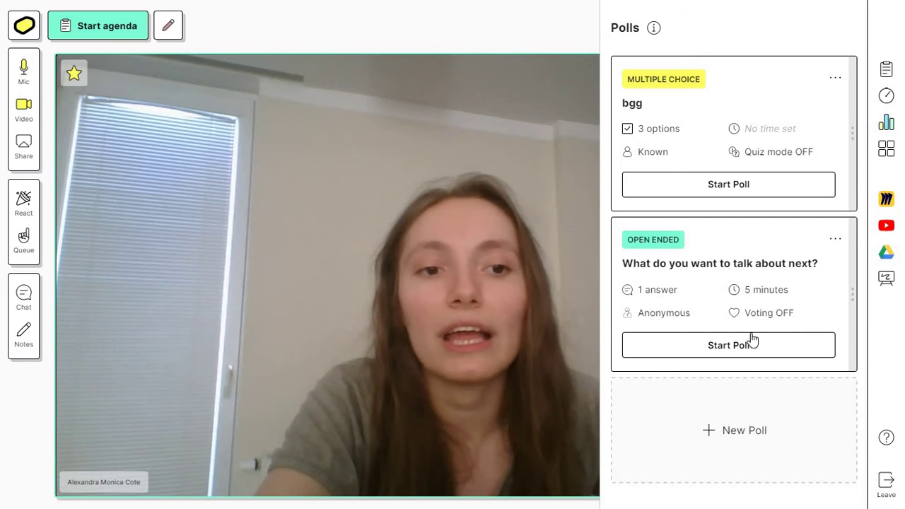
# Step: Start the open-ended poll, stop it once answered, and close the finished poll
pyautogui.click(745, 364)
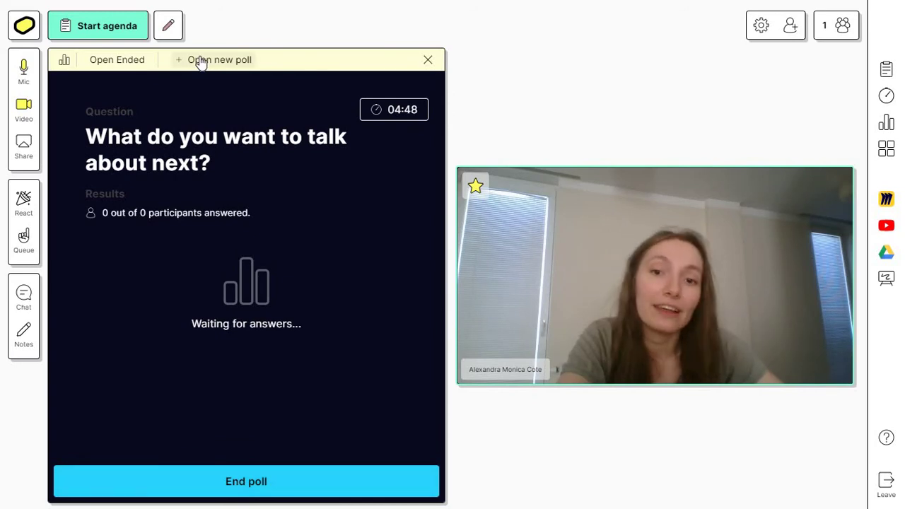
pyautogui.click(209, 488)
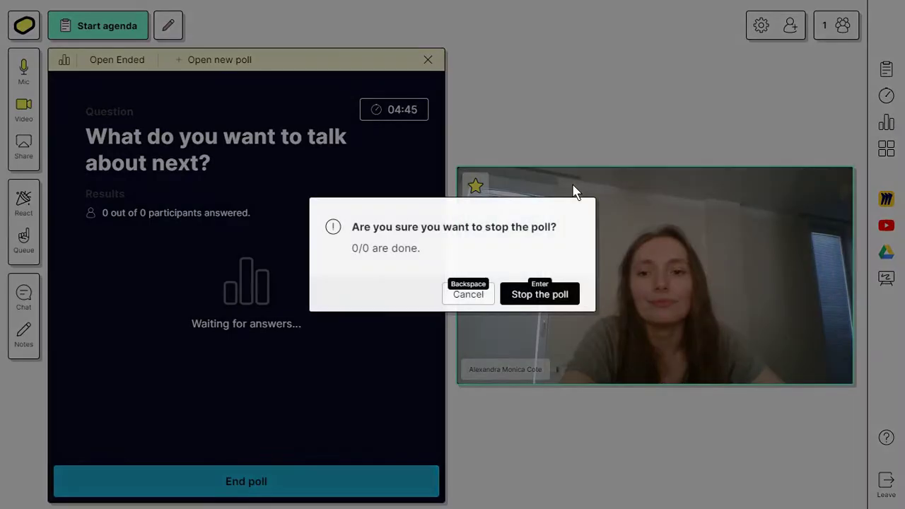
pyautogui.click(536, 295)
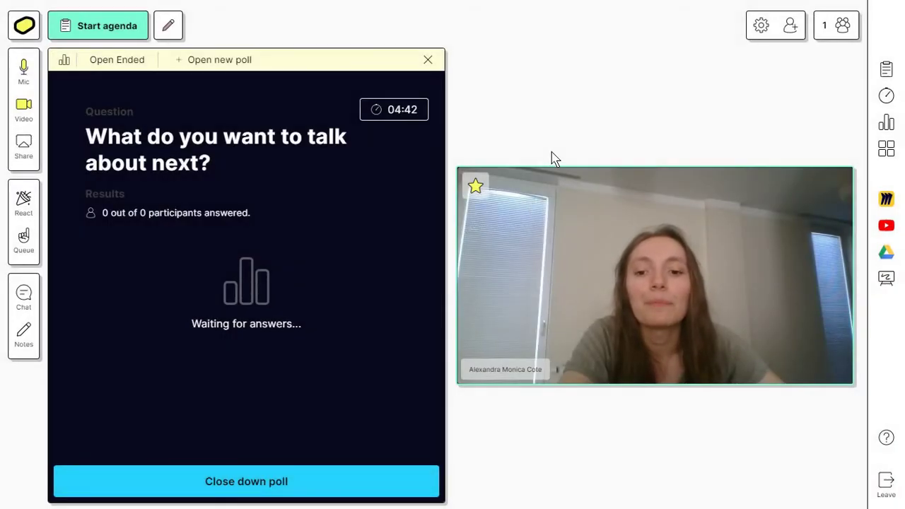
pyautogui.click(325, 481)
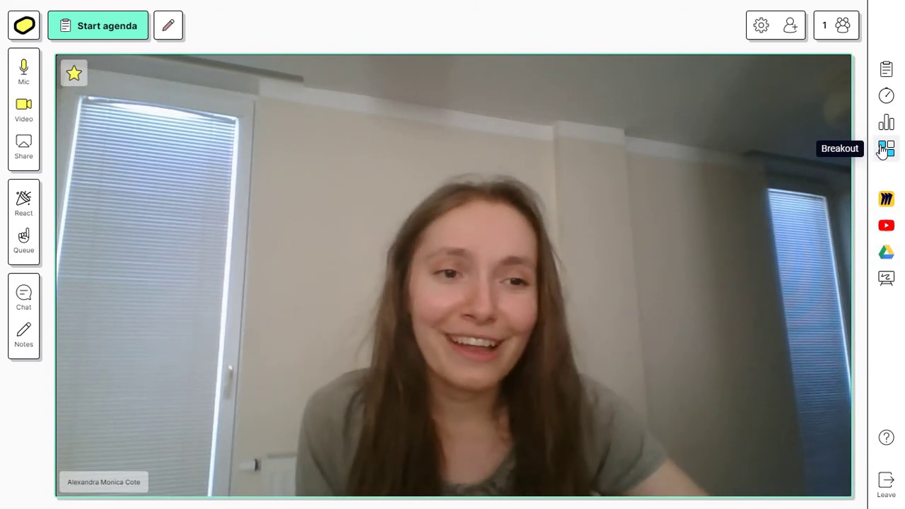
# Step: Create a new Split into Pairs or Groups breakout with group size 2, excluding the co-facilitator
pyautogui.click(882, 151)
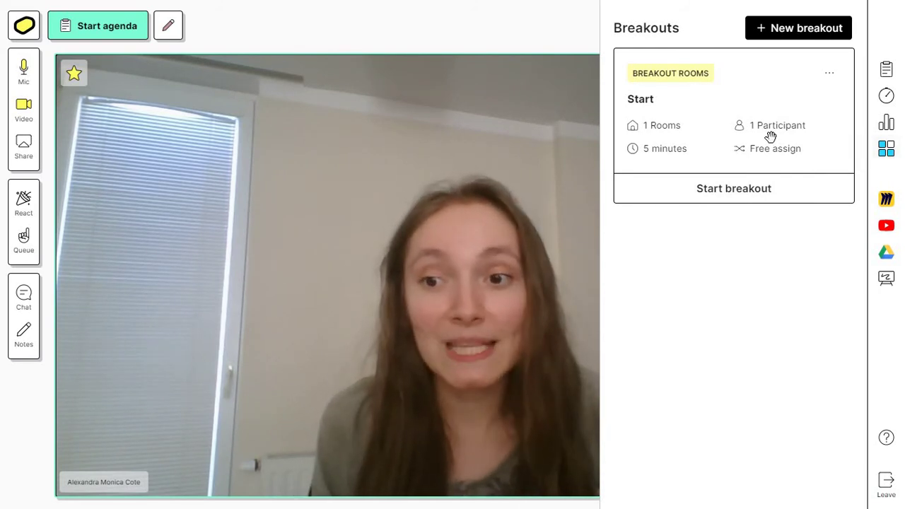
pyautogui.click(796, 36)
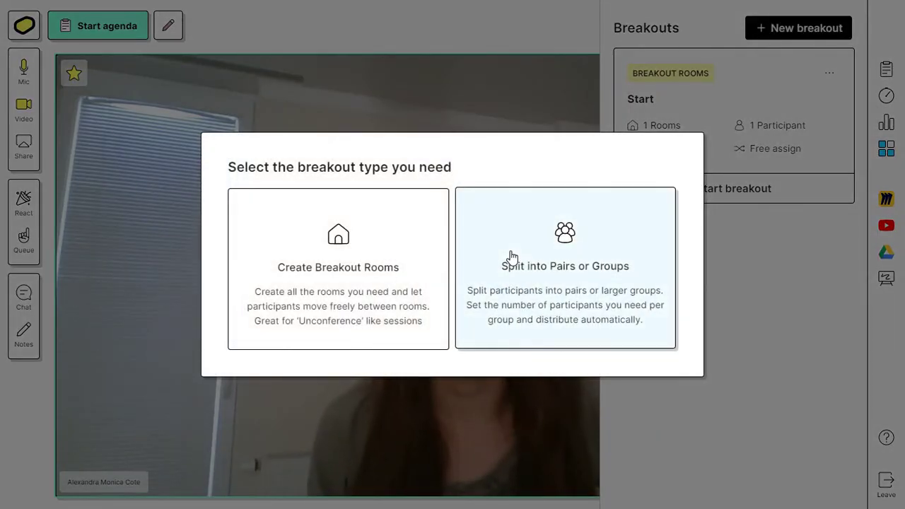
pyautogui.click(573, 212)
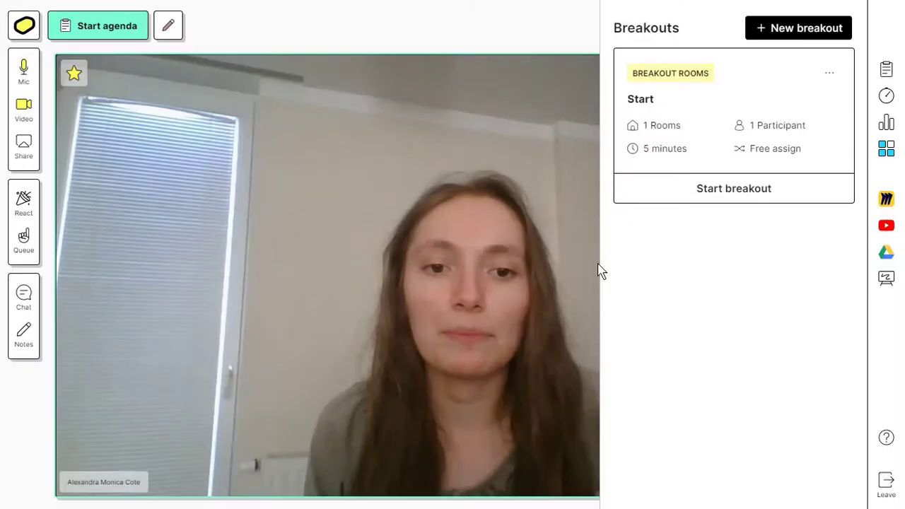
pyautogui.scroll(-1, 205, 158)
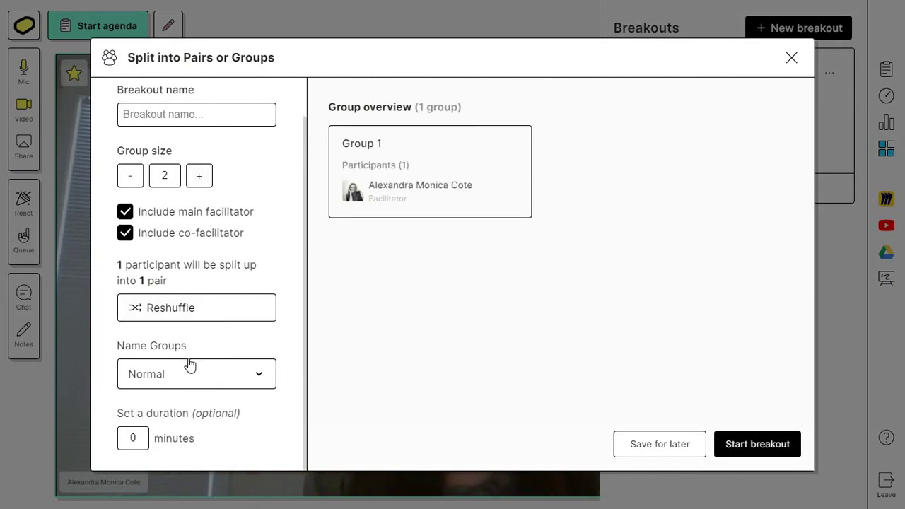
pyautogui.scroll(1, 133, 277)
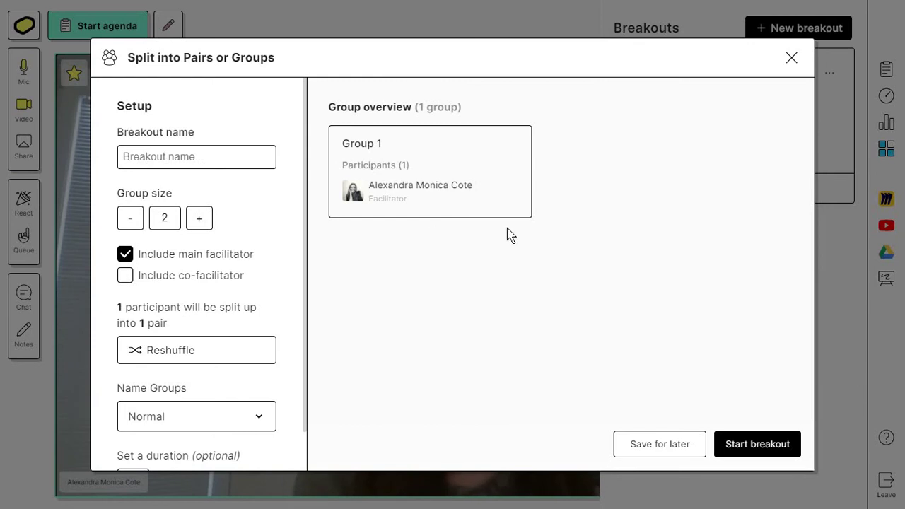
# Step: Start the Split into pairs breakout
pyautogui.click(752, 447)
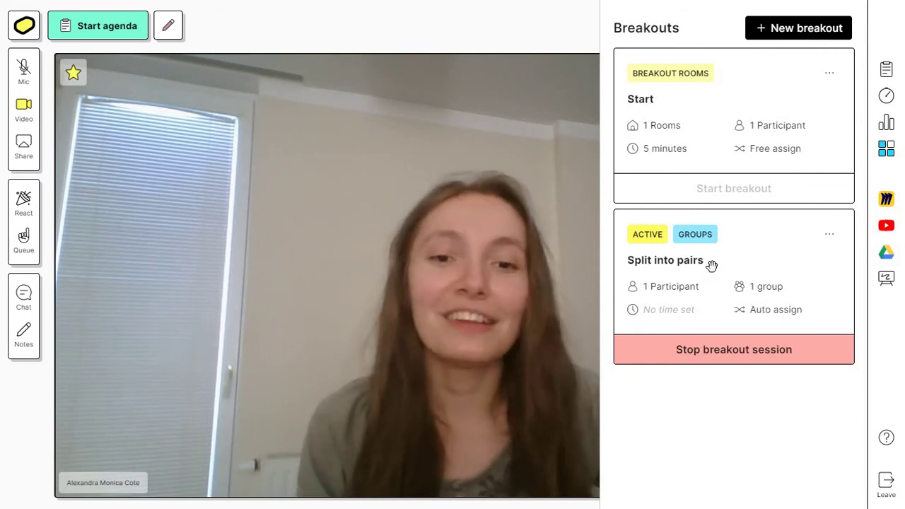
# Step: Stop the Split into pairs breakout session and confirm ending it
pyautogui.click(729, 363)
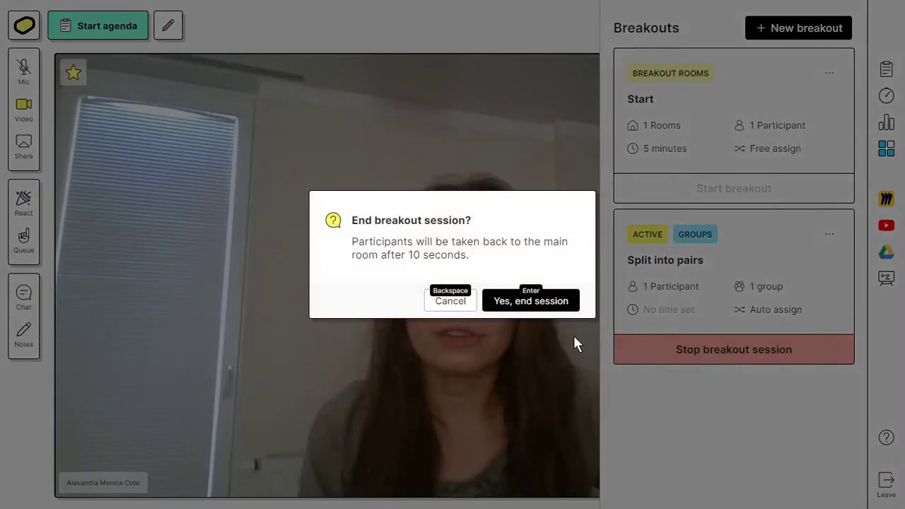
pyautogui.click(552, 305)
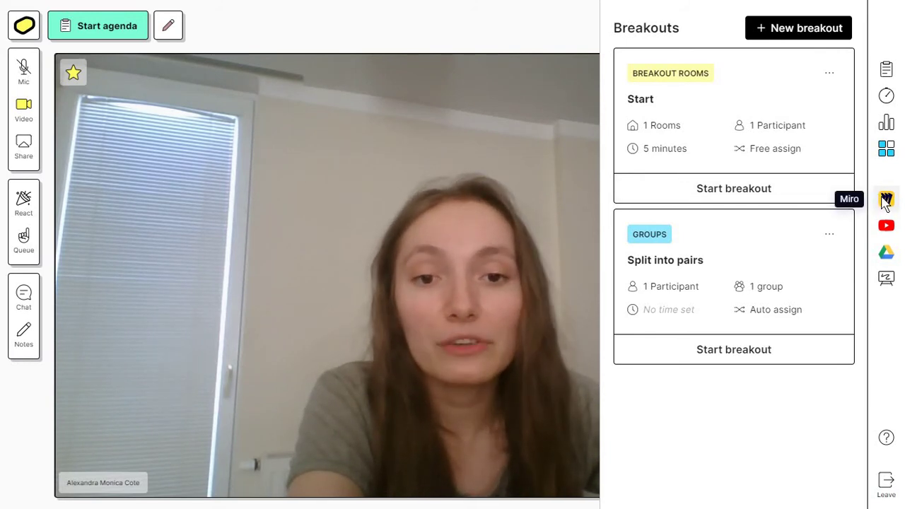
# Step: Embed the Strategy Map Miro board in the room and close the breakouts panel
pyautogui.click(886, 201)
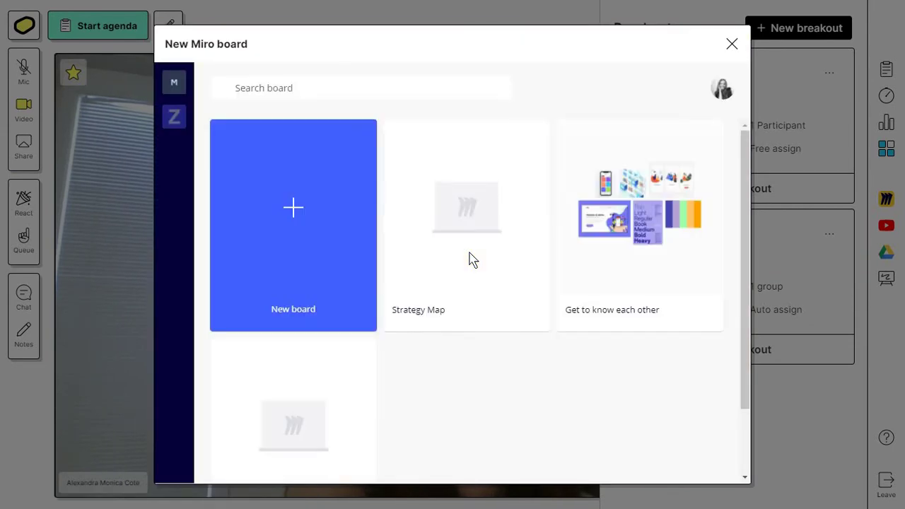
pyautogui.click(434, 238)
pyautogui.scroll(-1, 414, 273)
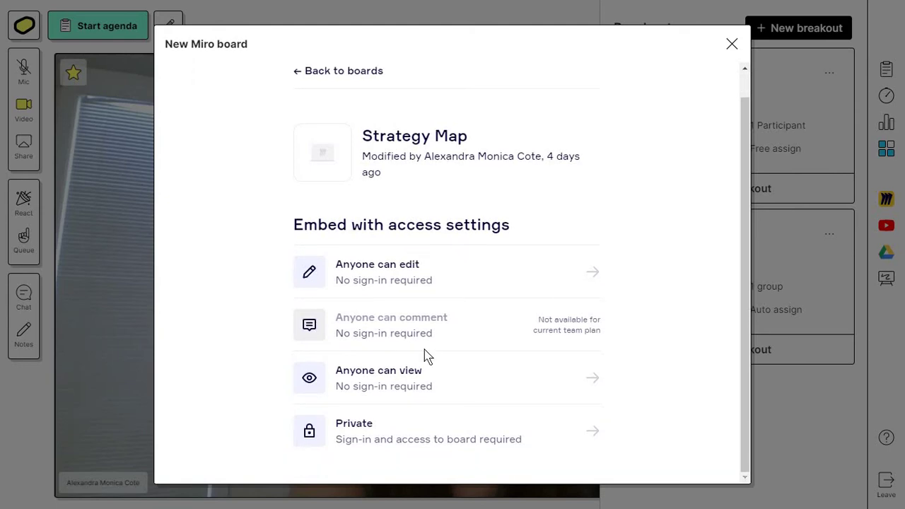
pyautogui.click(427, 357)
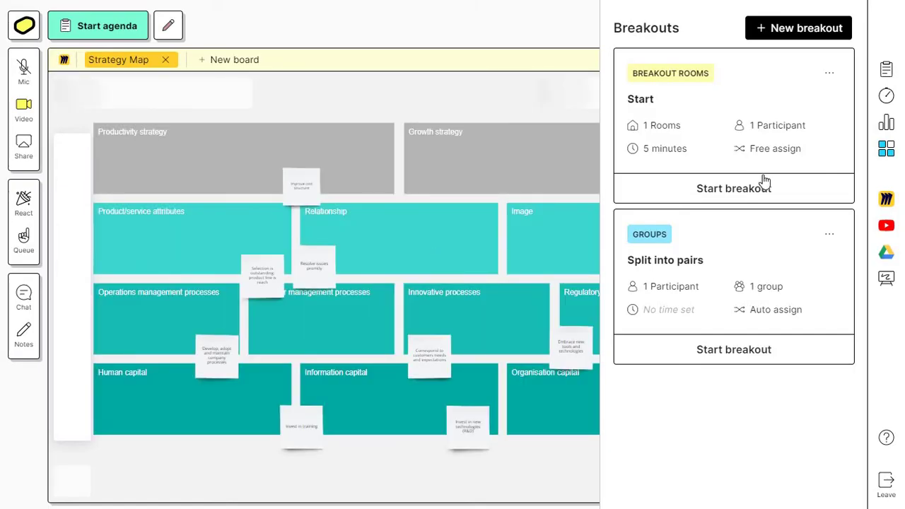
pyautogui.click(886, 151)
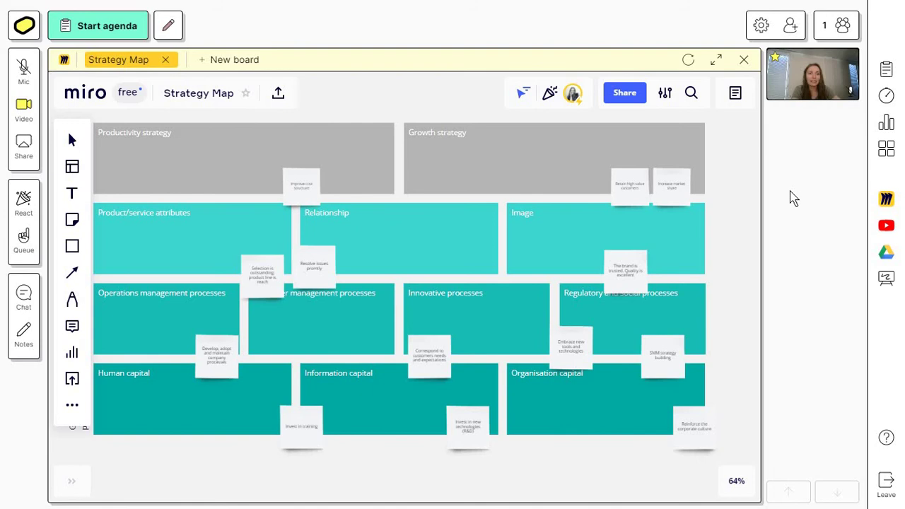
pyautogui.click(26, 154)
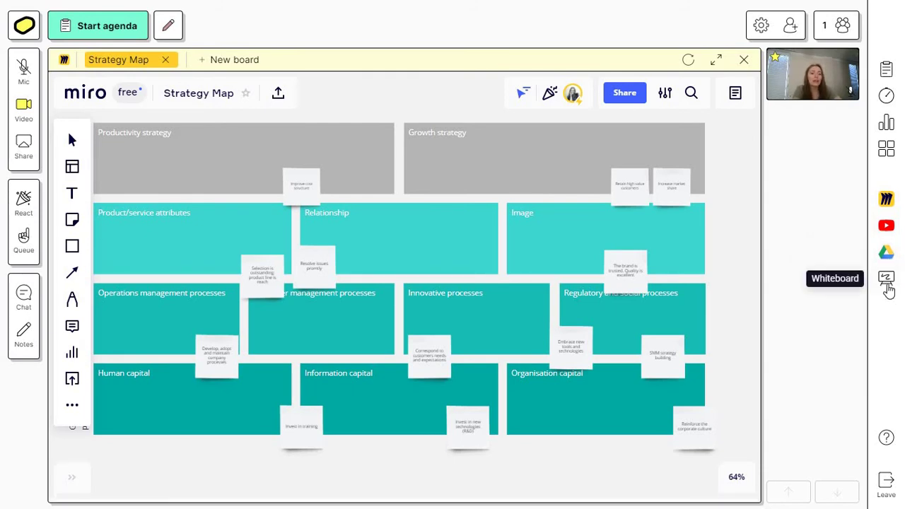
# Step: Create a second whiteboard and sketch a purple loop on it
pyautogui.click(889, 290)
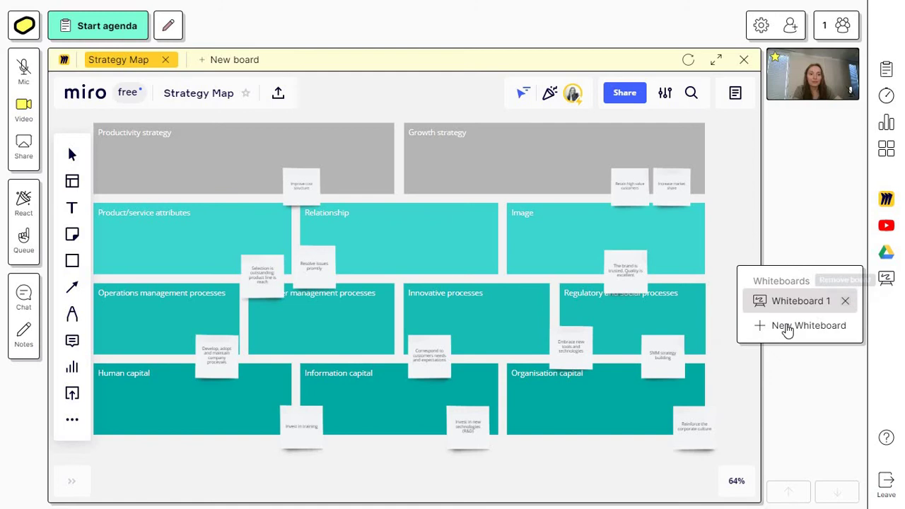
pyautogui.click(787, 326)
pyautogui.moveTo(358, 338)
pyautogui.mouseDown()
pyautogui.moveTo(451, 265)
pyautogui.moveTo(429, 204)
pyautogui.moveTo(570, 246)
pyautogui.mouseUp()
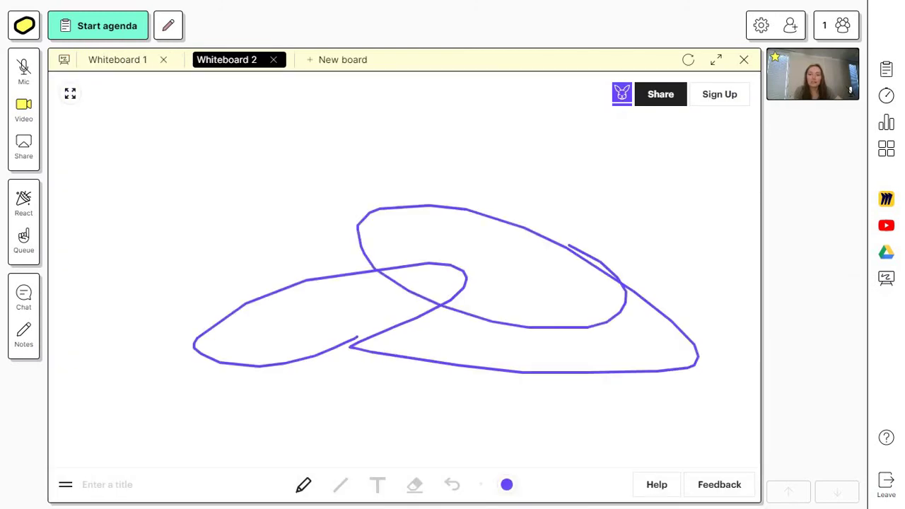
# Step: Switch back to Whiteboard 1, then close the whiteboard and confirm
pyautogui.click(117, 63)
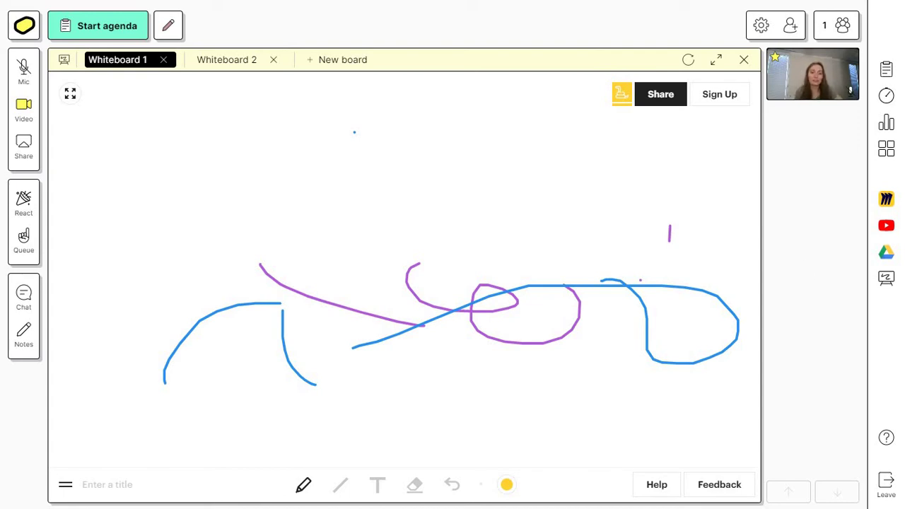
pyautogui.click(744, 60)
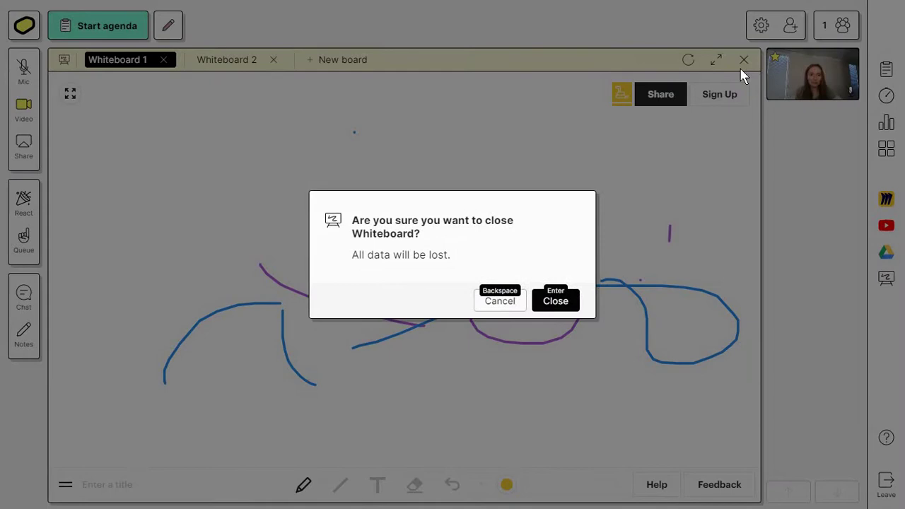
pyautogui.click(548, 309)
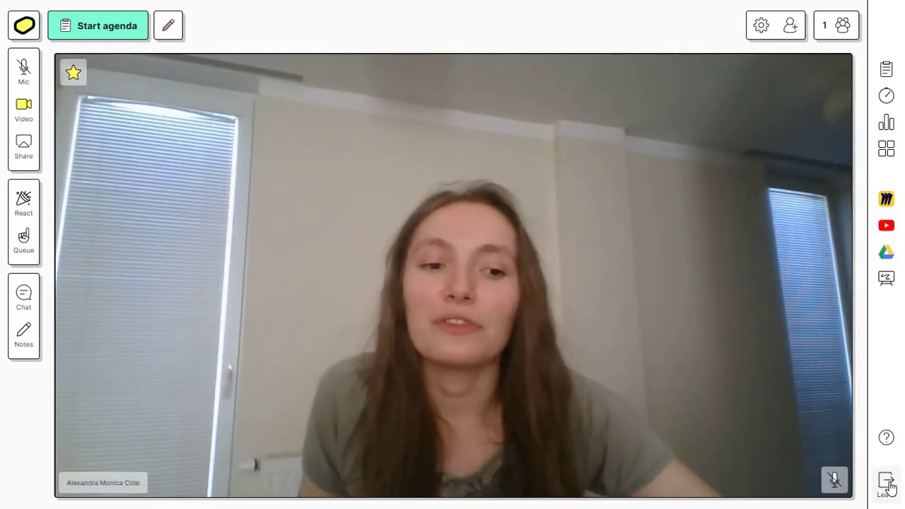
# Step: Leave the session with 'It was awesome!' feedback and return to the Rooms dashboard
pyautogui.click(888, 483)
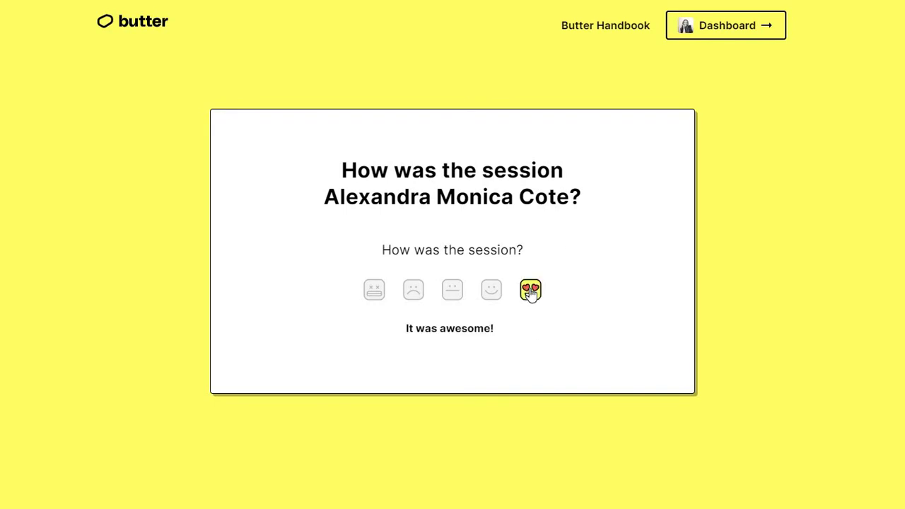
pyautogui.click(530, 290)
pyautogui.scroll(-1, 496, 390)
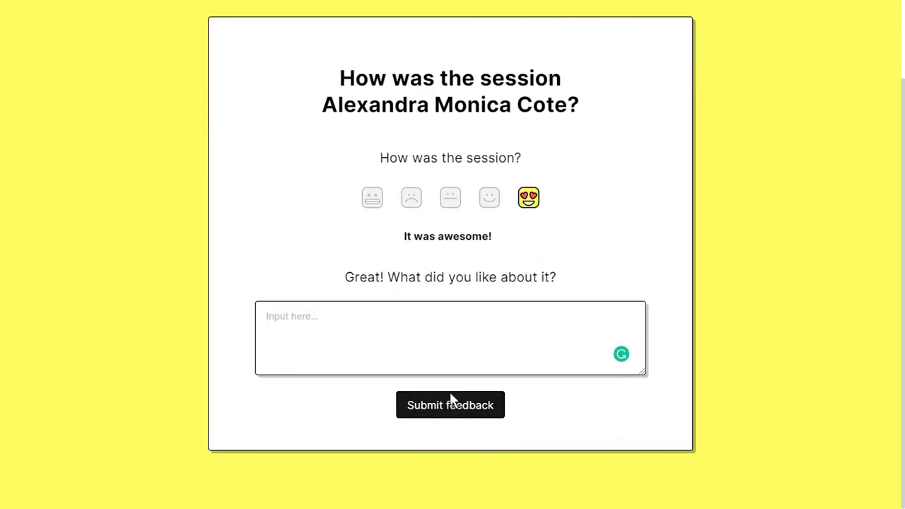
pyautogui.click(451, 396)
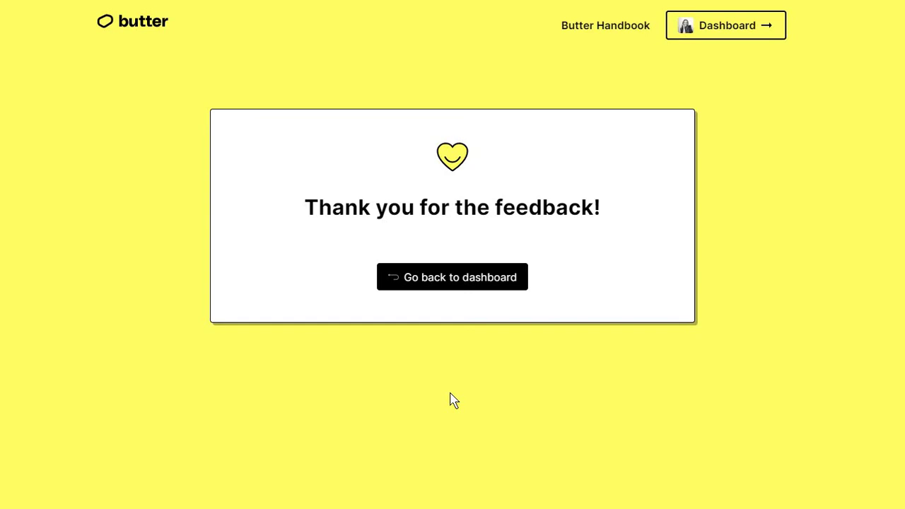
pyautogui.click(478, 276)
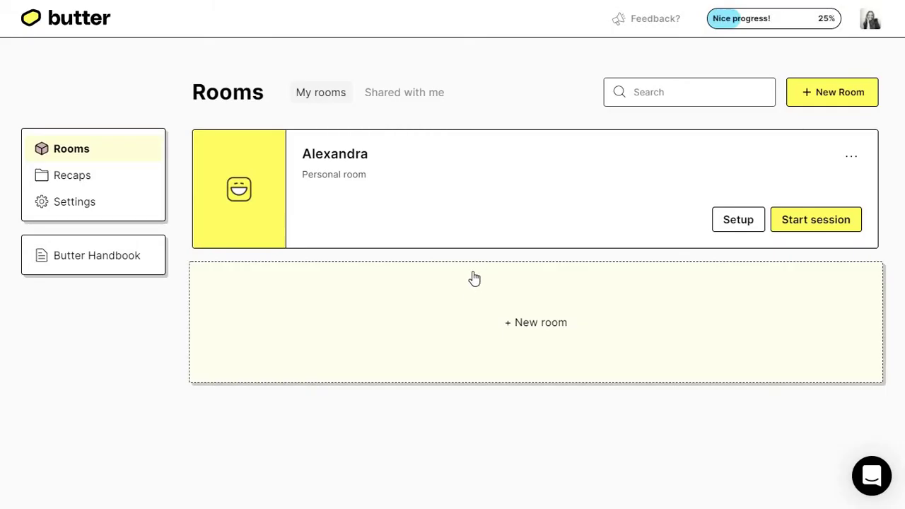
# Step: Expand the 14-minute session's recap under Recaps, then go to Settings
pyautogui.click(146, 175)
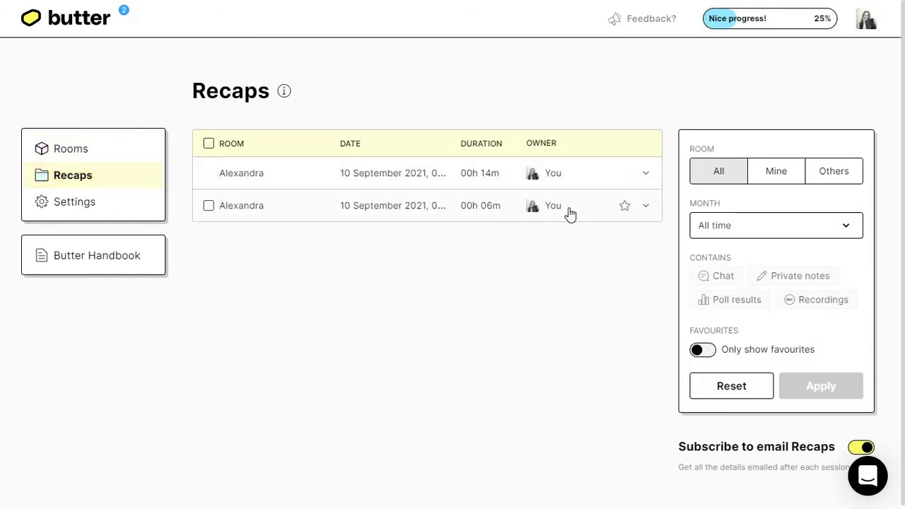
pyautogui.click(406, 215)
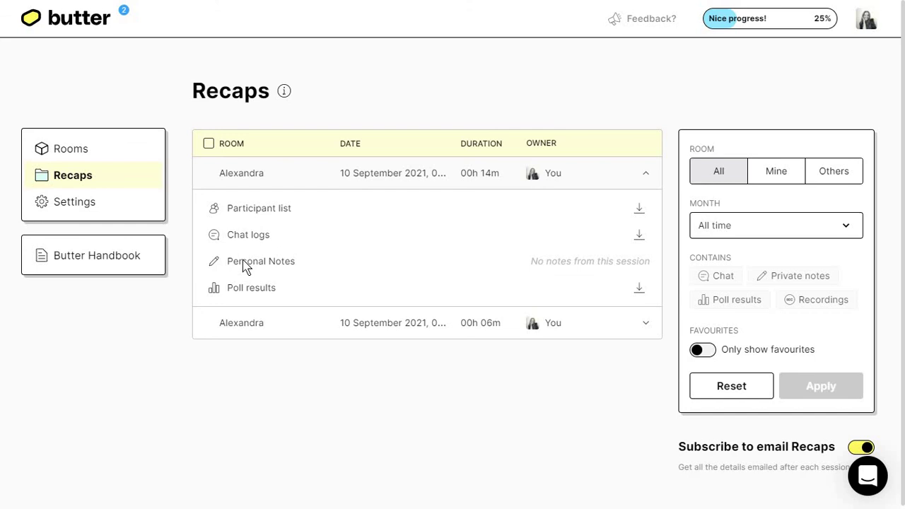
pyautogui.click(74, 201)
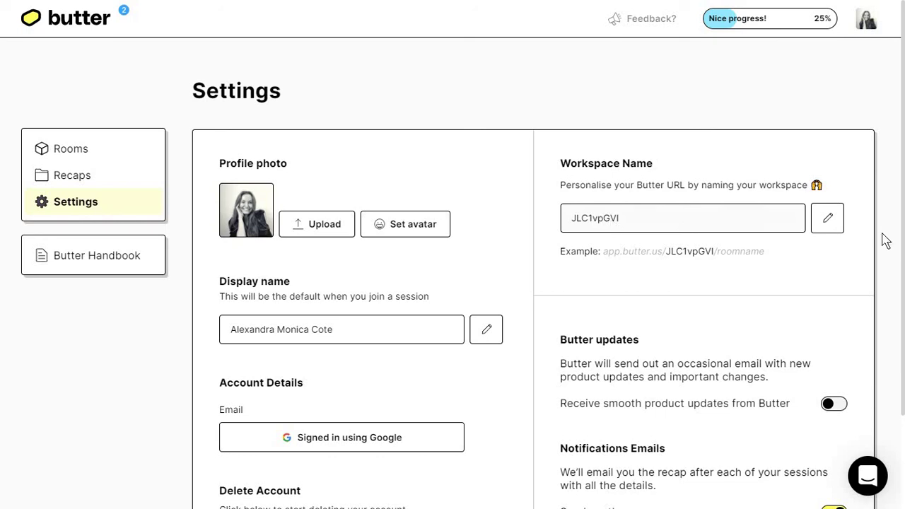
# Step: Rename the workspace to 'marketingwork'
pyautogui.click(832, 228)
pyautogui.moveTo(629, 222); pyautogui.dragTo(573, 221)
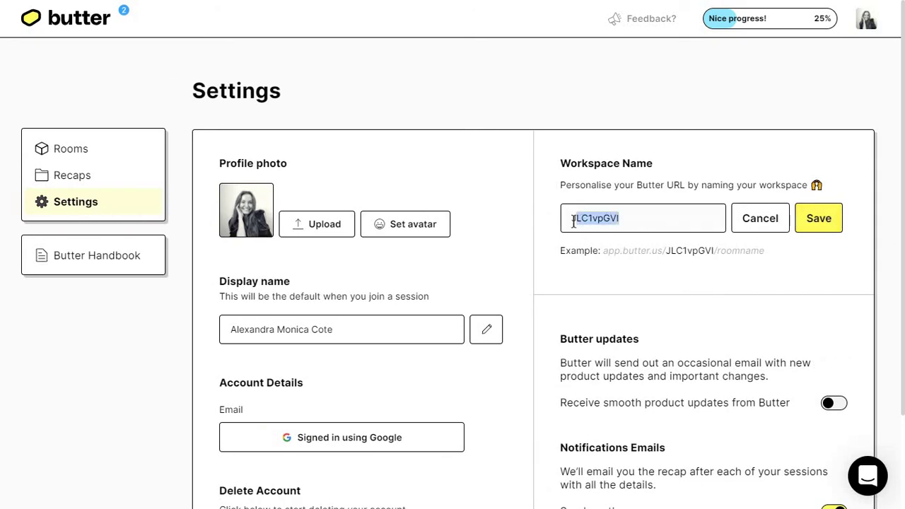
pyautogui.write('marketingwork')
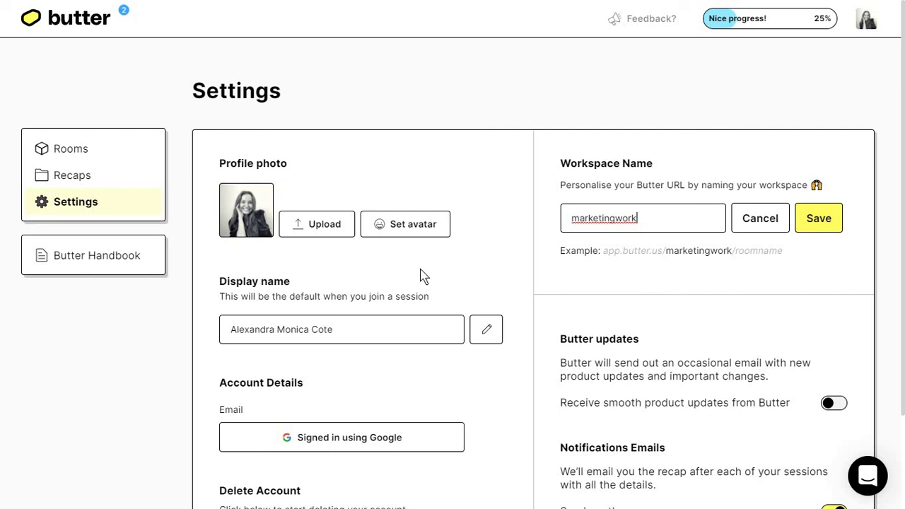
# Step: Set the pink-haired avatar as the profile picture and save it
pyautogui.click(411, 234)
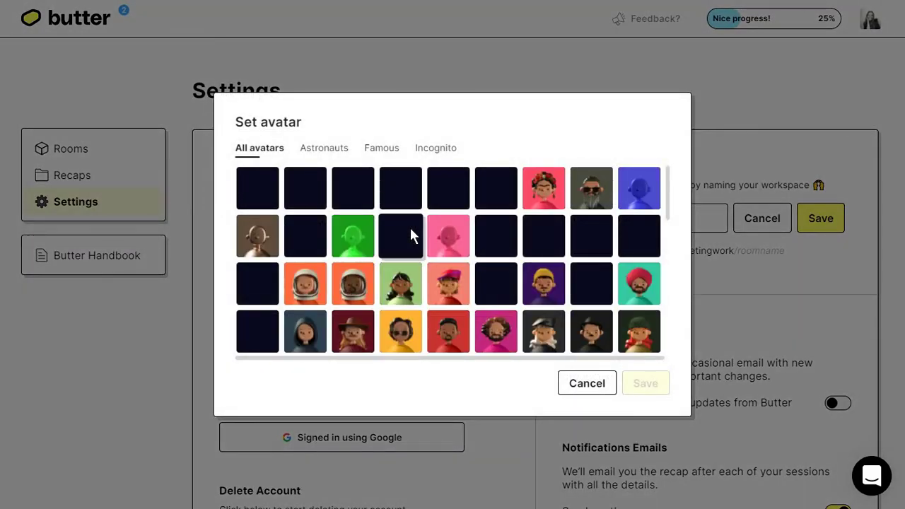
pyautogui.scroll(-2, 497, 262)
pyautogui.click(497, 246)
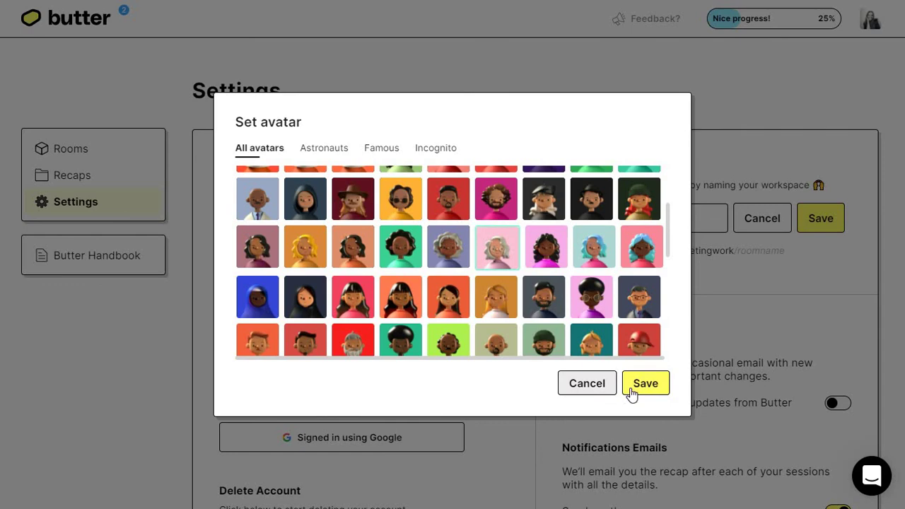
pyautogui.click(644, 384)
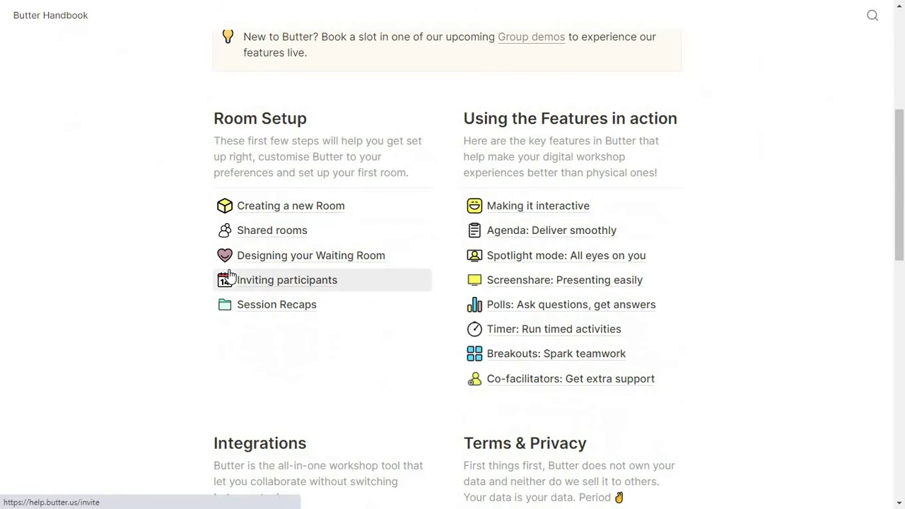
pyautogui.scroll(-4, 228, 277)
# Step: Scroll through the Butter Handbook's setup and integration guides and back to the top
pyautogui.scroll(8, 227, 277)
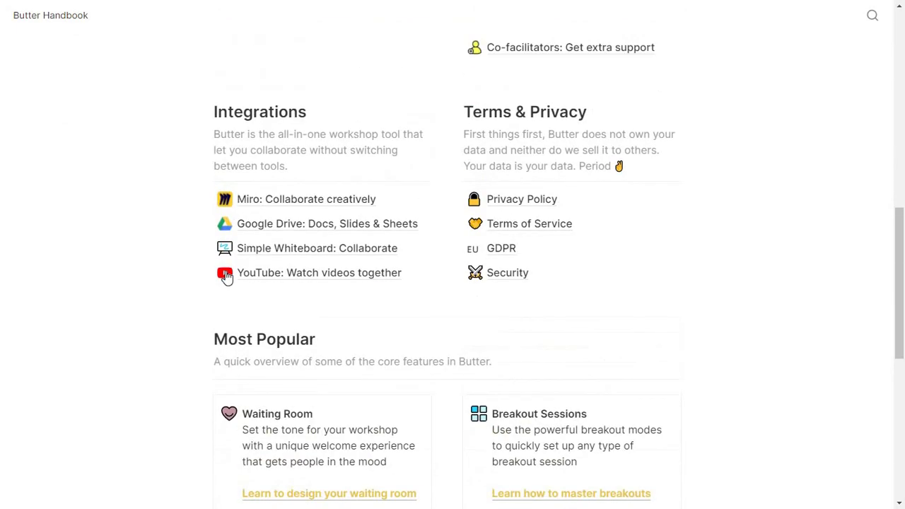
pyautogui.scroll(2, 228, 278)
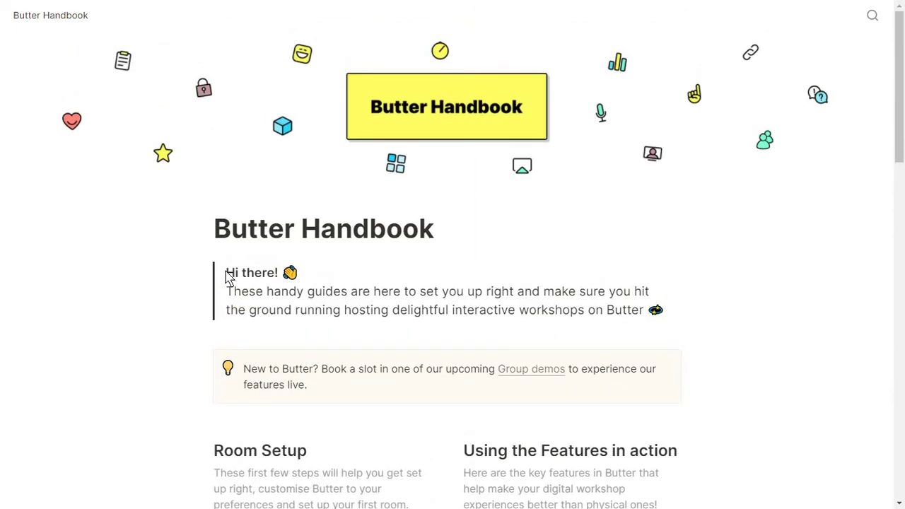